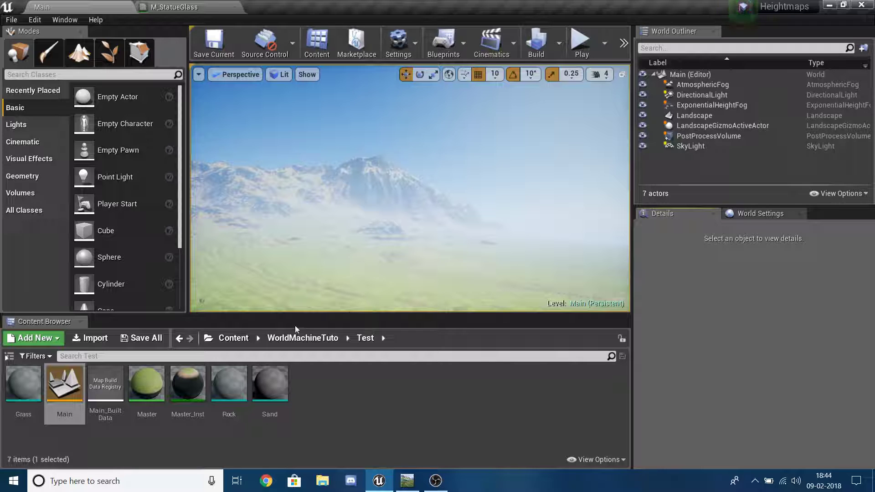
Step: Go up to the WorldMachineTuto content folder and switch to World Machine
click(303, 338)
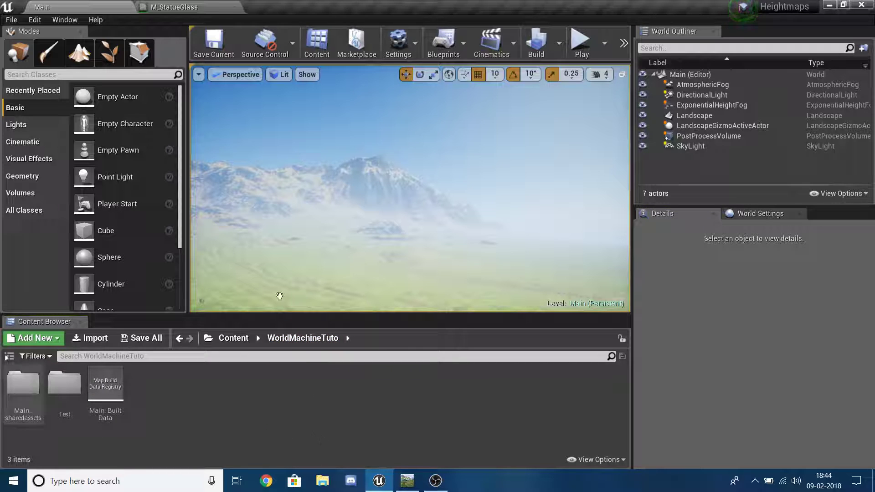
key(alt+Tab)
key(alt+Tab)
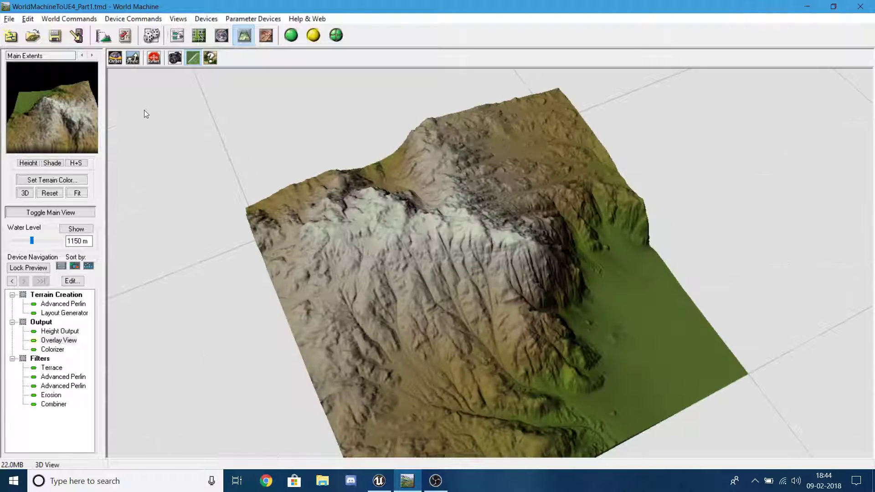
Step: Show the device network and examine the devices in the Terrain Creation, Filters and Output groups
click(177, 35)
middle_drag(616, 280, 854, 265)
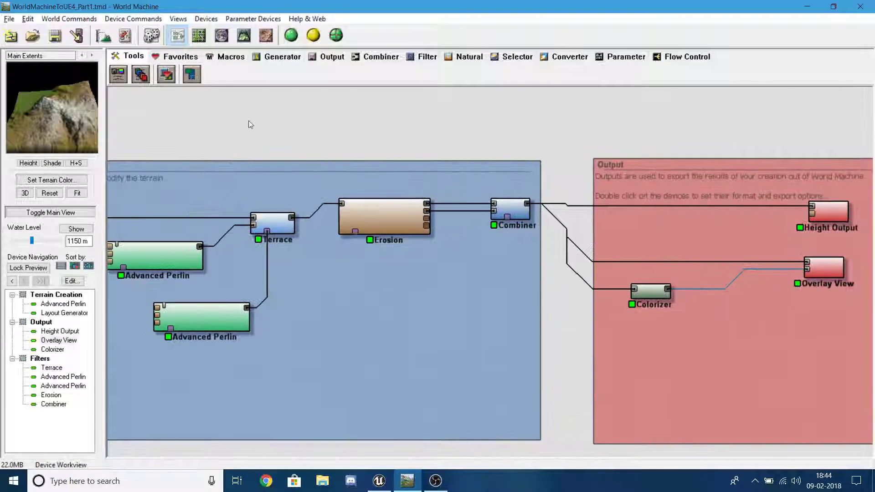
middle_drag(528, 150, 769, 134)
scroll(385, 102, down, 2)
middle_drag(402, 142, 365, 118)
drag(64, 127, 77, 119)
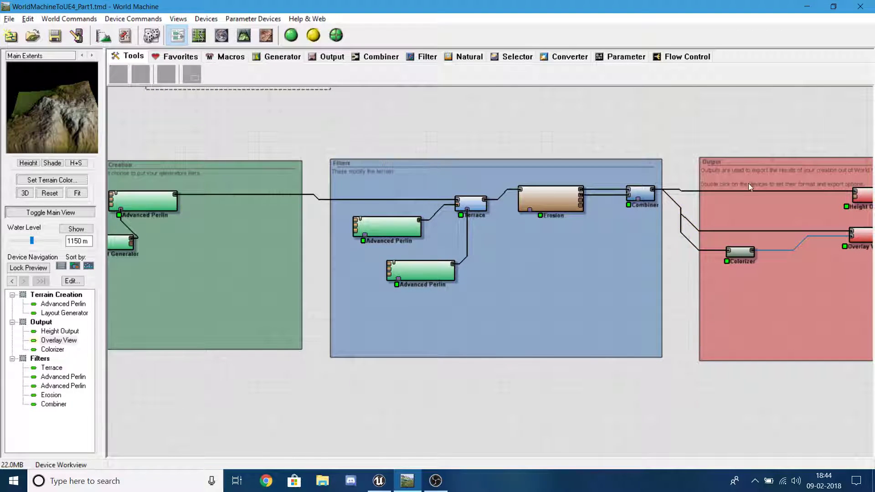
middle_drag(747, 188, 413, 186)
scroll(526, 280, up, 2)
middle_drag(606, 268, 537, 424)
middle_drag(458, 203, 532, 115)
middle_drag(250, 108, 724, 259)
drag(17, 135, 1, 99)
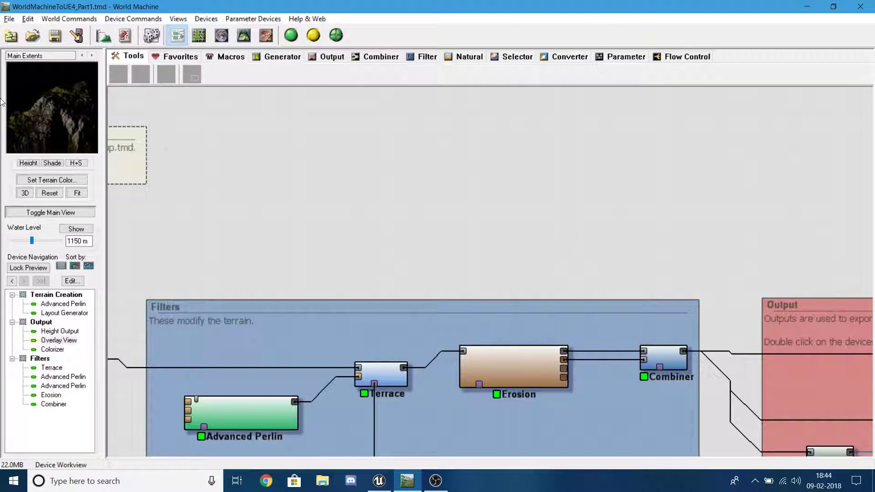
key(alt+Tab)
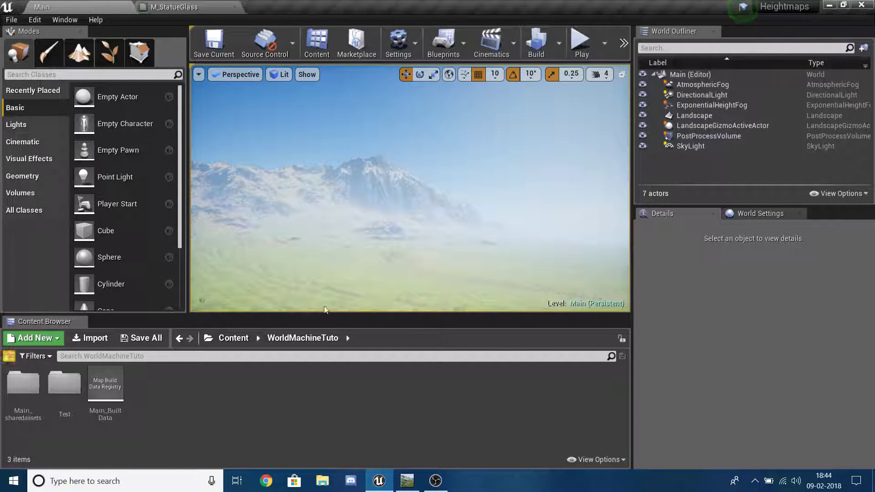
key(alt+Tab)
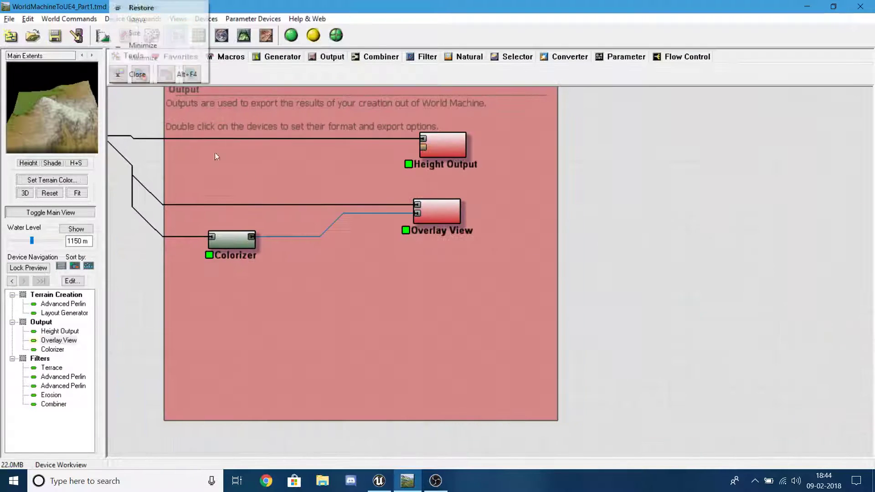
click(280, 330)
click(680, 149)
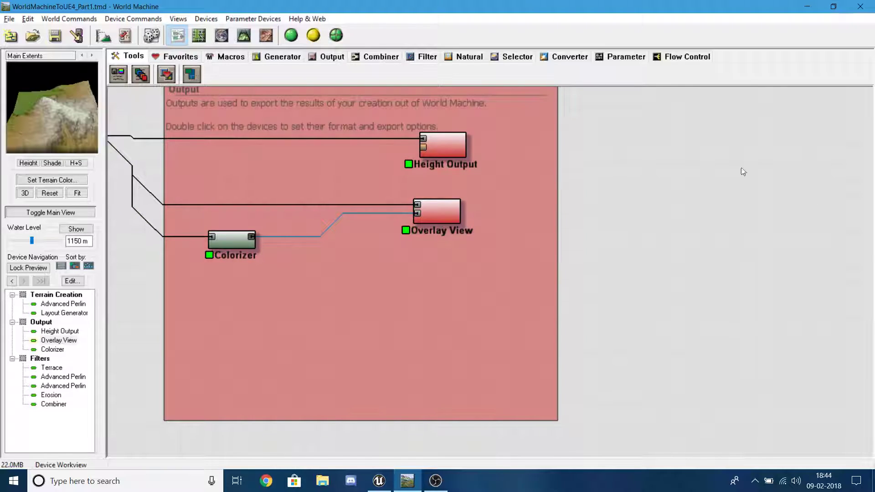
middle_drag(548, 354, 683, 485)
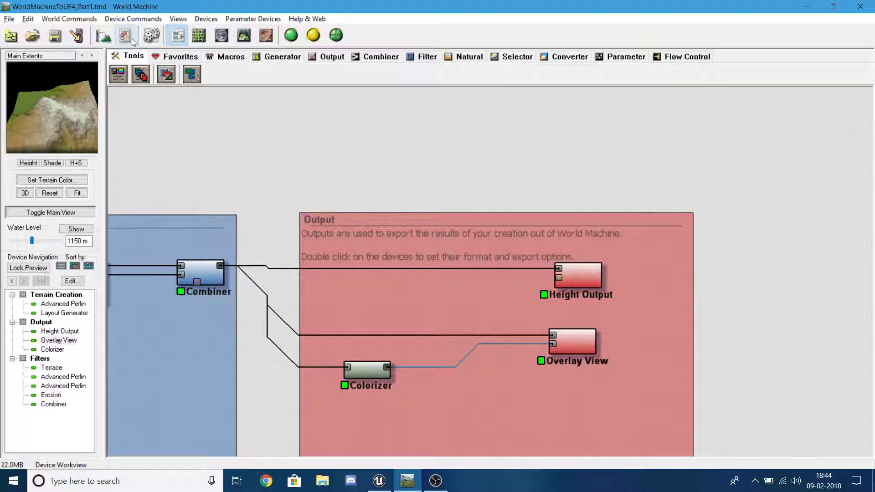
Step: Try a width and height of 5 km for Main Extents in the project settings, cancelling the dialog
click(97, 37)
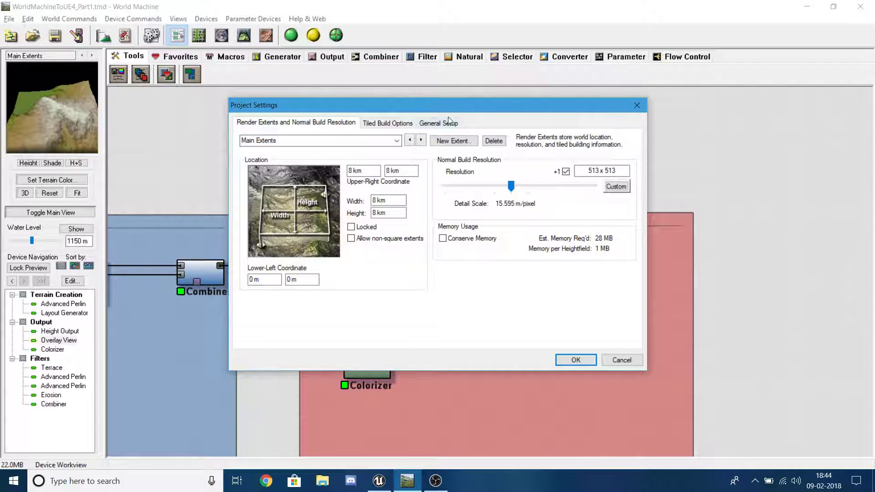
drag(490, 107, 369, 98)
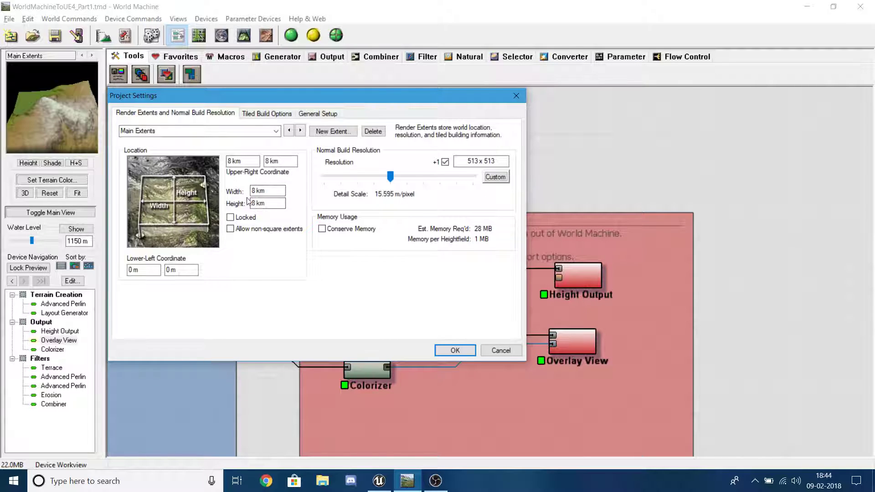
text(5 )
text(km)
click(260, 203)
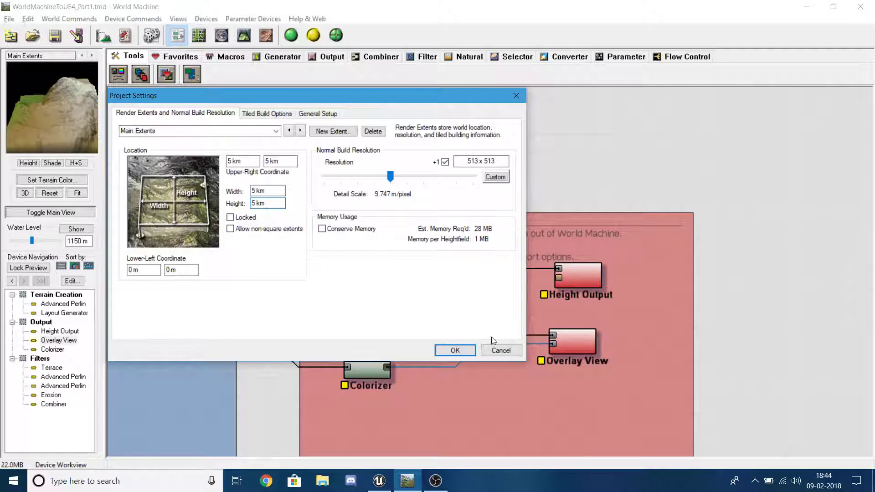
click(501, 350)
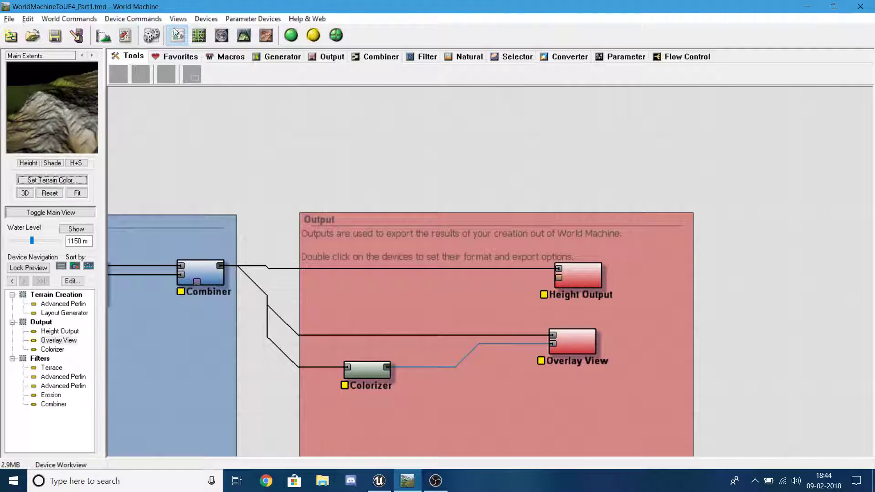
Step: Show the terrain in 3D, run a normal build of Main Extents and inspect the built terrain
click(244, 37)
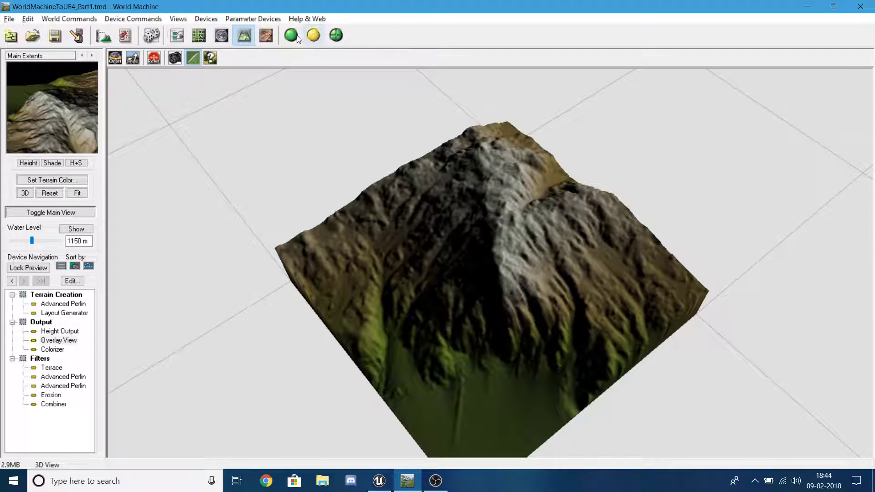
click(291, 35)
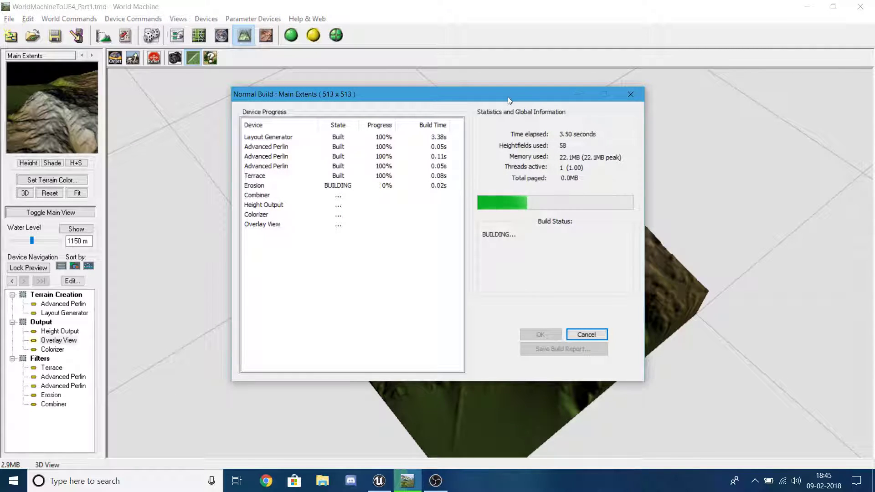
drag(508, 97, 528, 108)
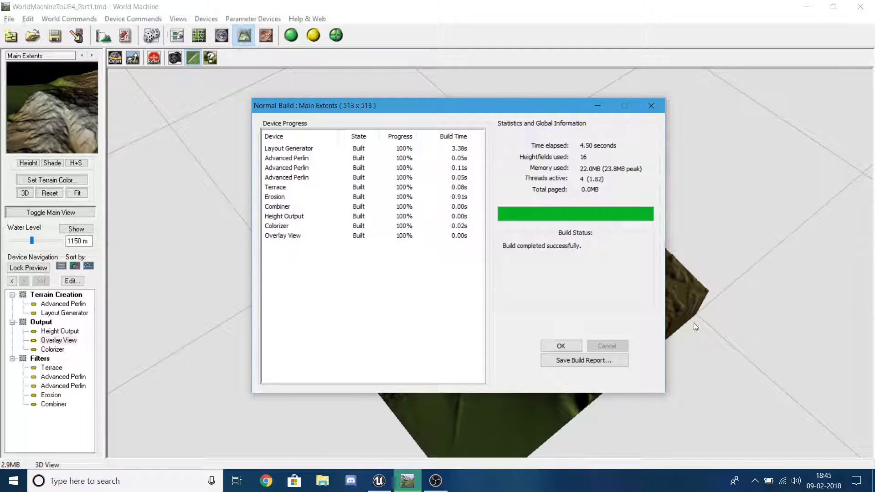
click(549, 348)
drag(554, 328, 201, 247)
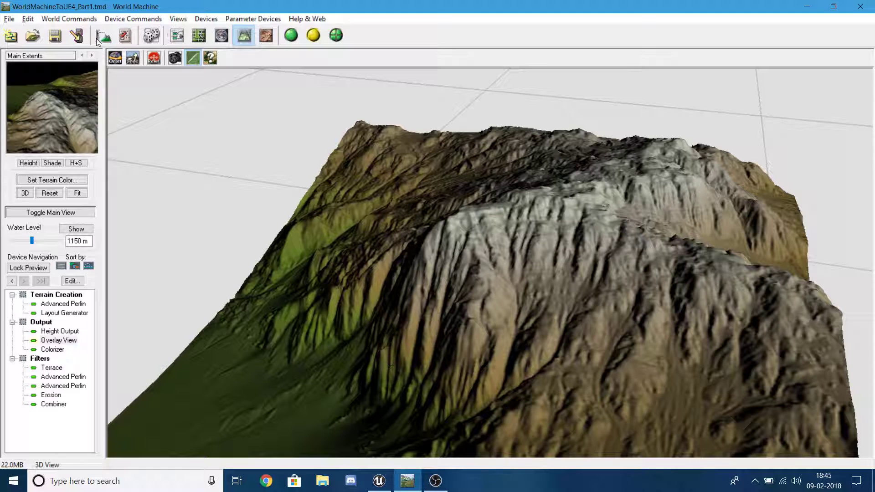
Step: Set the normal build resolution of Main Extents to a custom 2017 x 2017 in the project settings
click(125, 35)
click(561, 126)
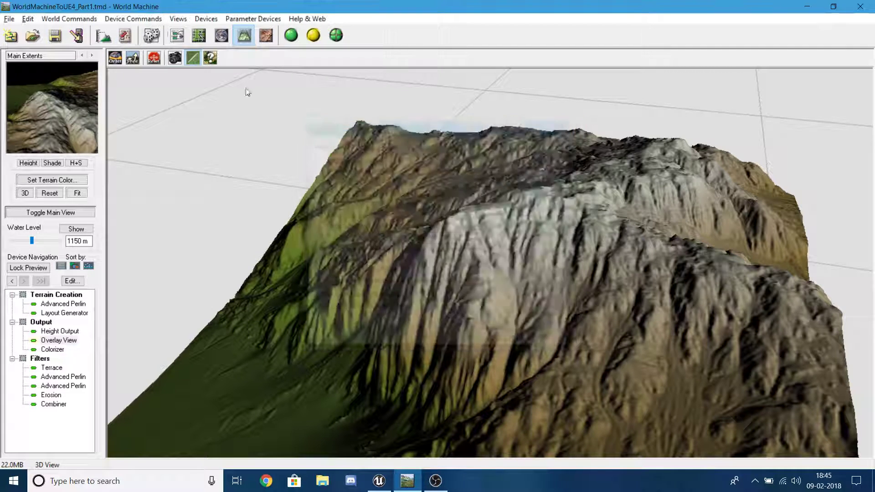
click(104, 36)
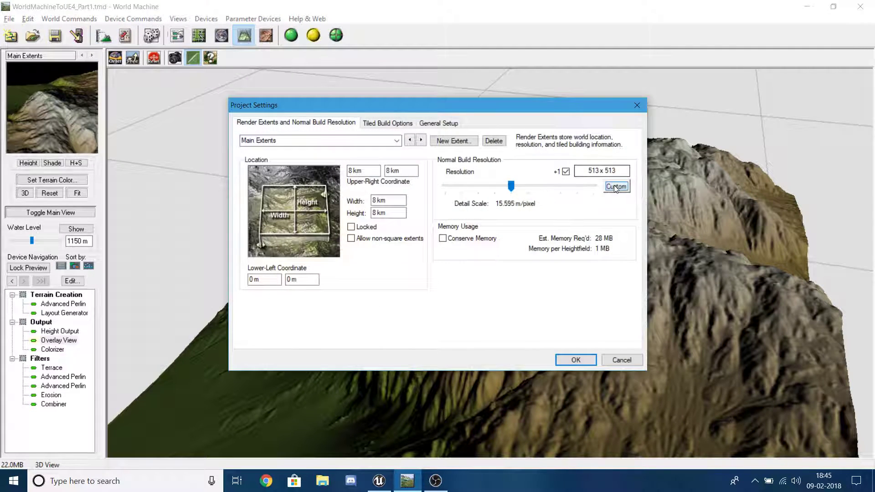
click(625, 186)
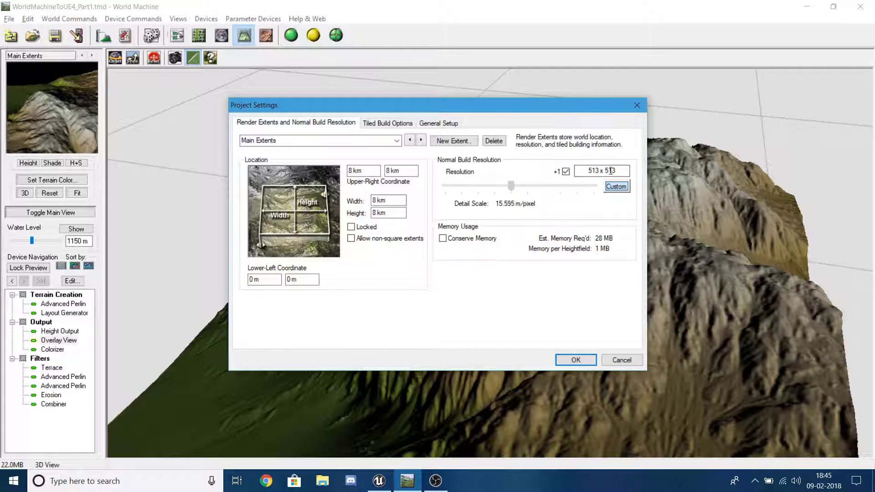
click(621, 172)
key(Return)
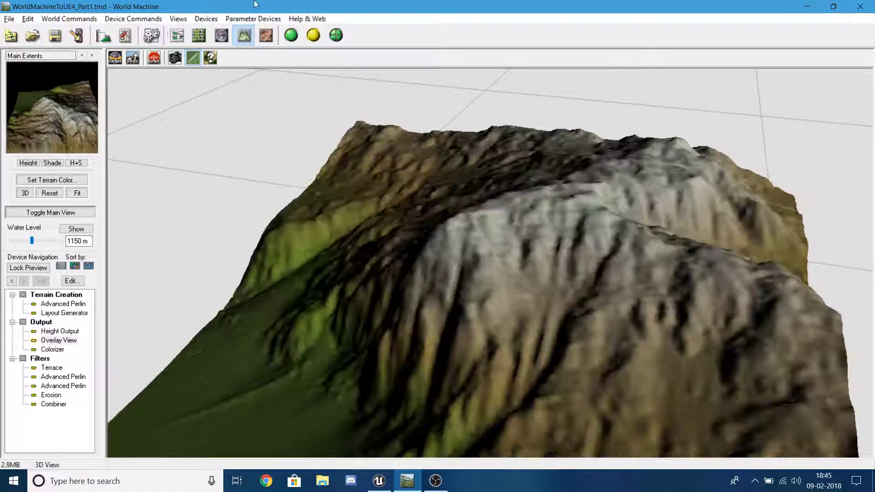
Step: Return to the device network and review the project settings for render extents, terrain altitudes and dimensionality
scroll(532, 266, up, 5)
drag(531, 266, 587, 310)
click(182, 36)
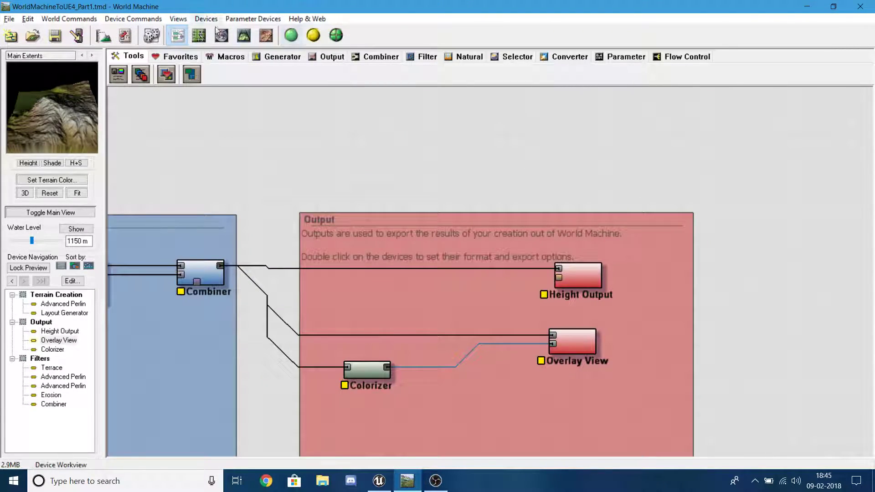
key(ctrl+p)
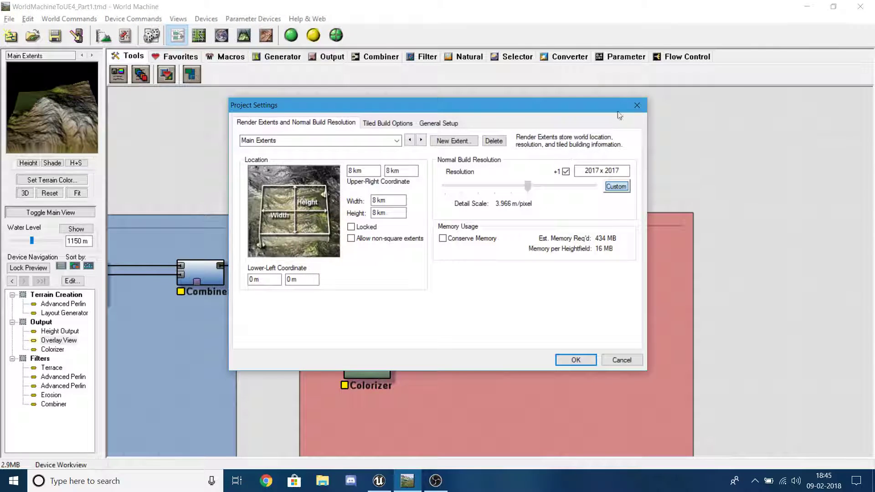
drag(590, 111, 452, 92)
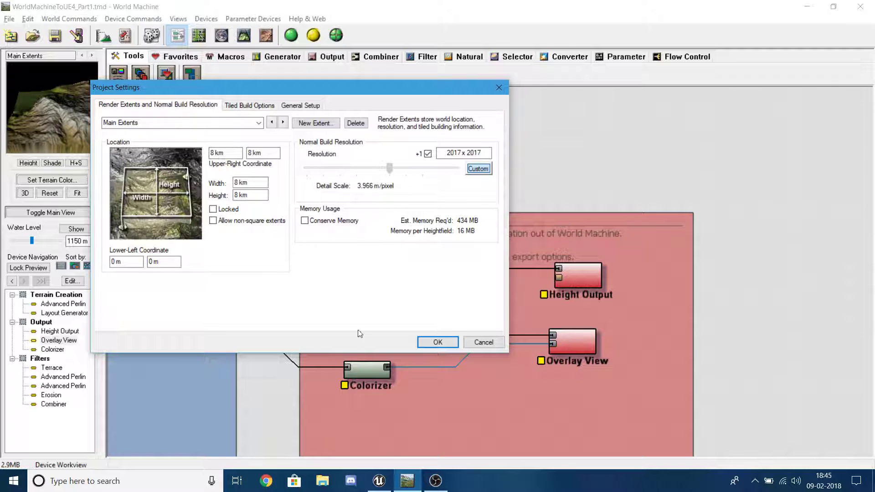
drag(316, 90, 567, 132)
click(458, 125)
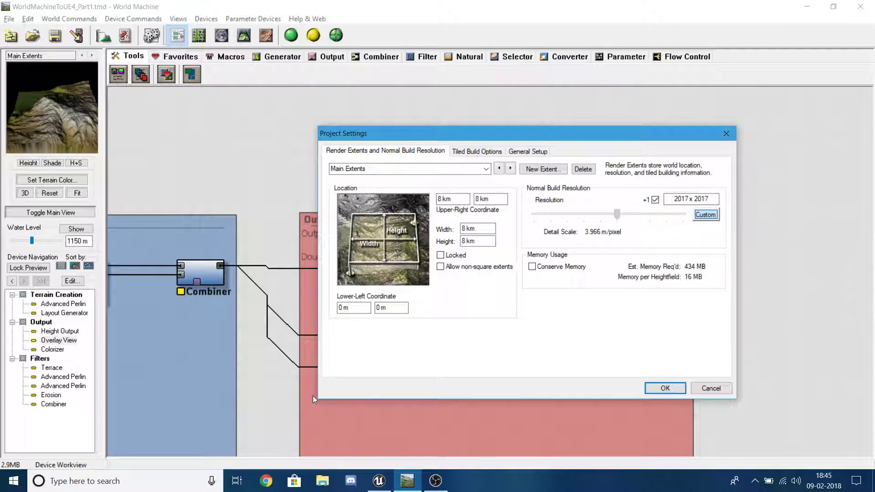
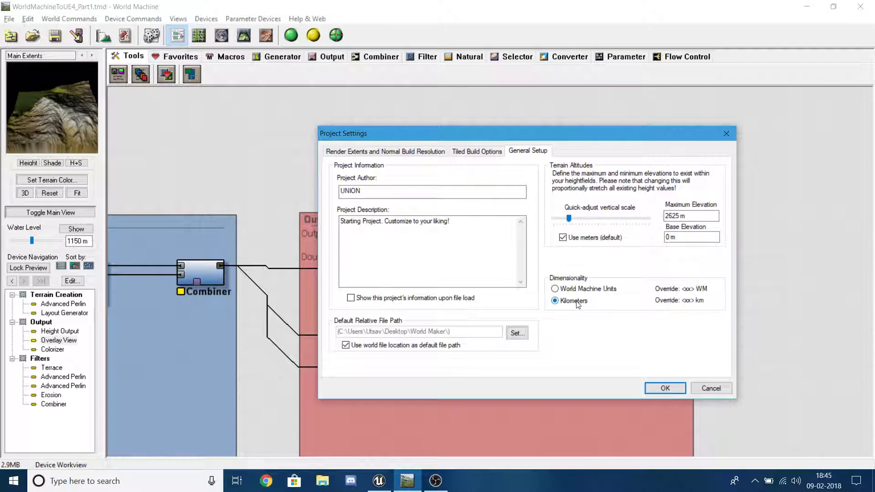
click(665, 388)
scroll(679, 252, down, 5)
middle_drag(319, 266, 384, 172)
scroll(384, 172, up, 7)
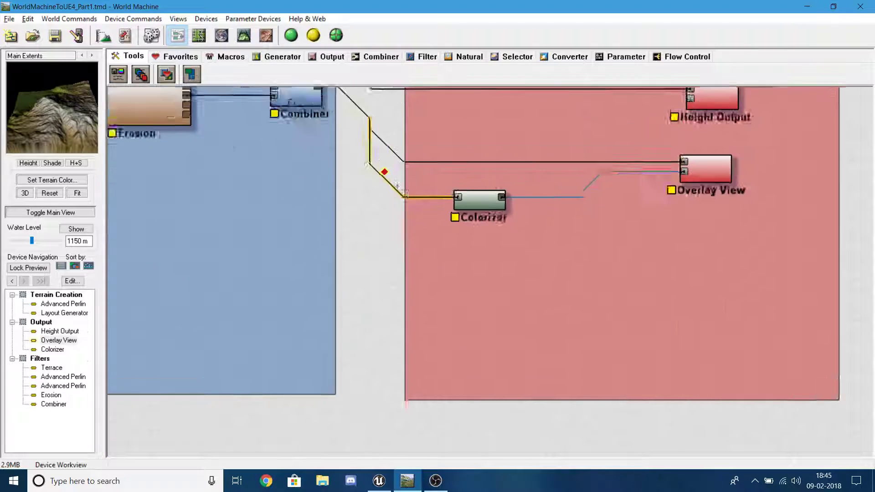
middle_drag(305, 163, 307, 355)
scroll(343, 132, down, 1)
scroll(540, 192, up, 1)
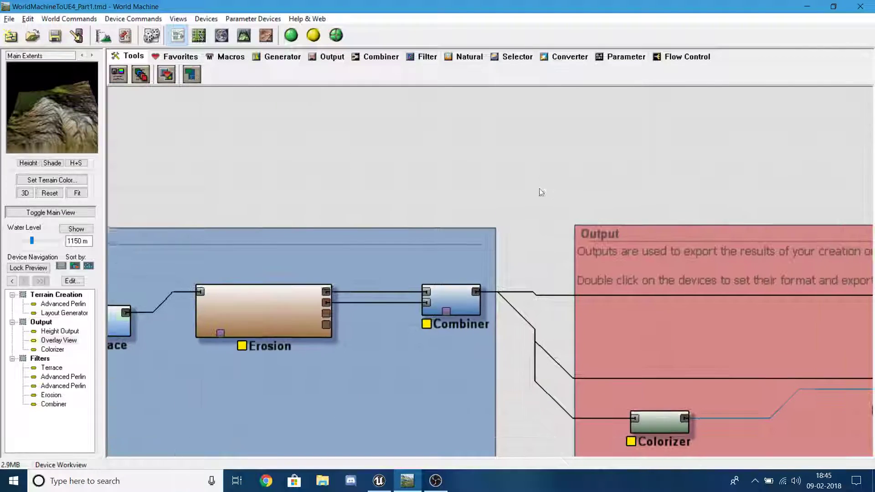
click(37, 416)
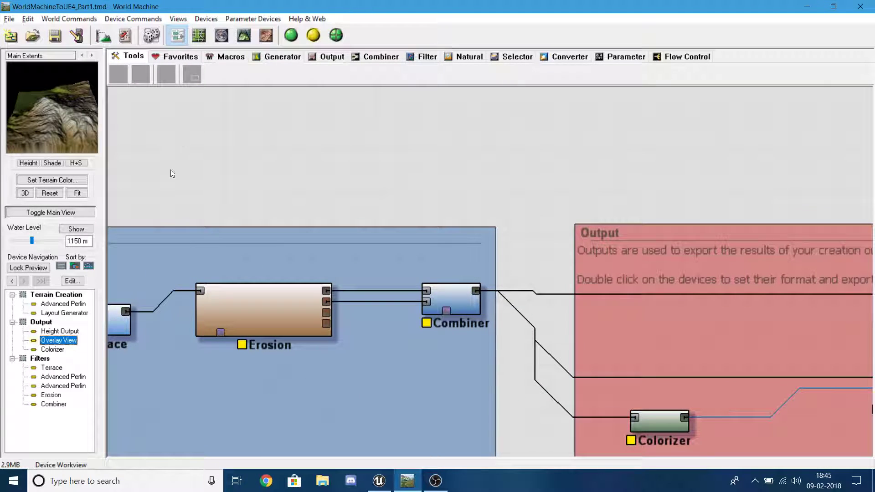
Step: Show the terrain in 3D and start a normal build of Main Extents at 2017 x 2017
click(244, 35)
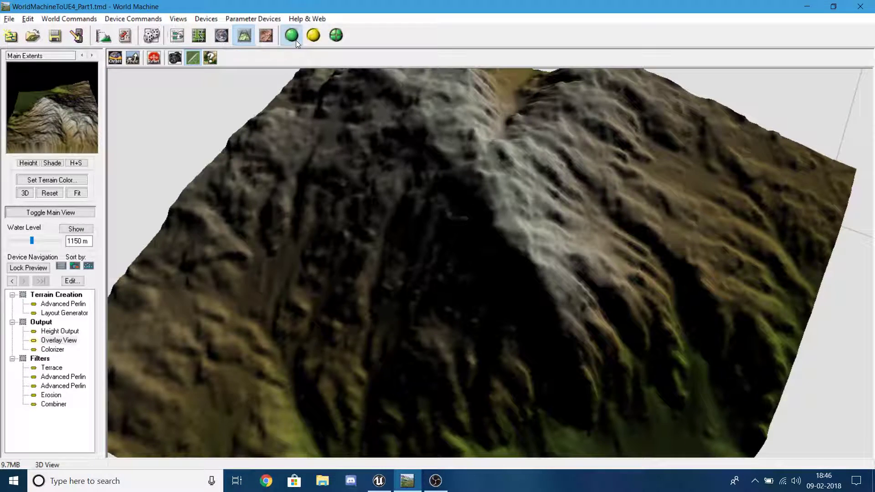
click(291, 35)
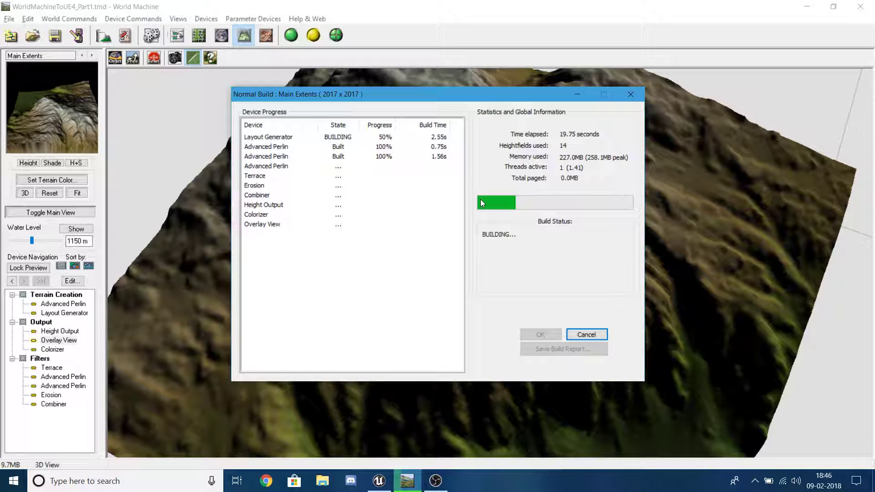
Step: Switch to Unreal Editor and locate the Starter Content folder in the project's root Content folder
click(434, 482)
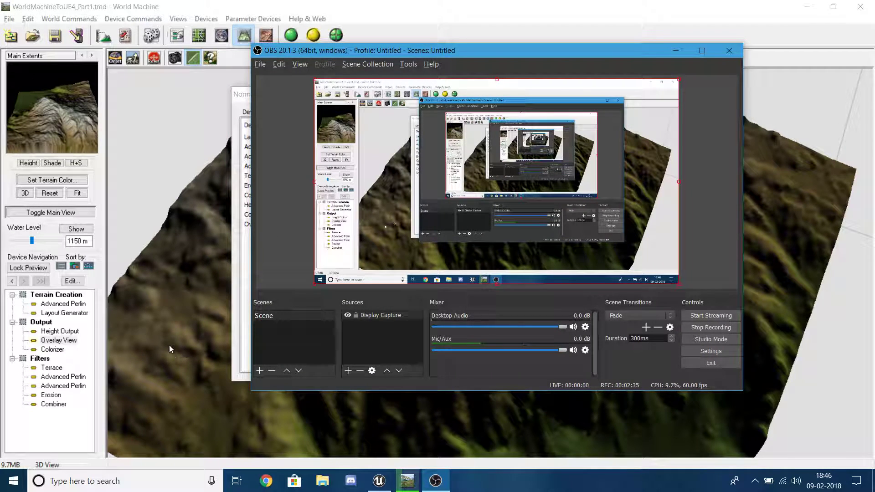
click(240, 337)
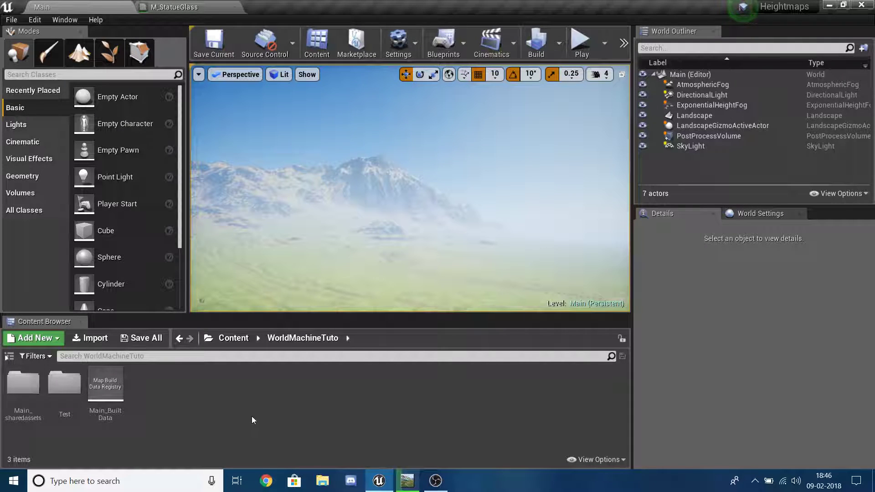
click(219, 341)
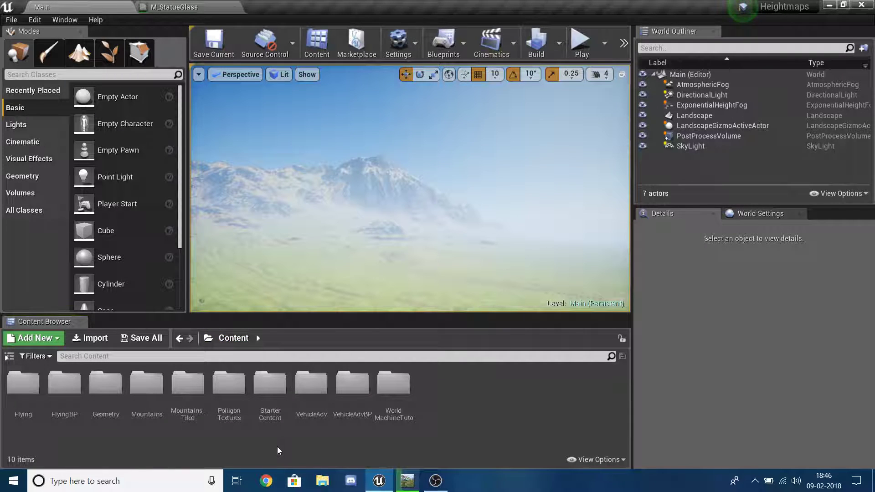
click(270, 391)
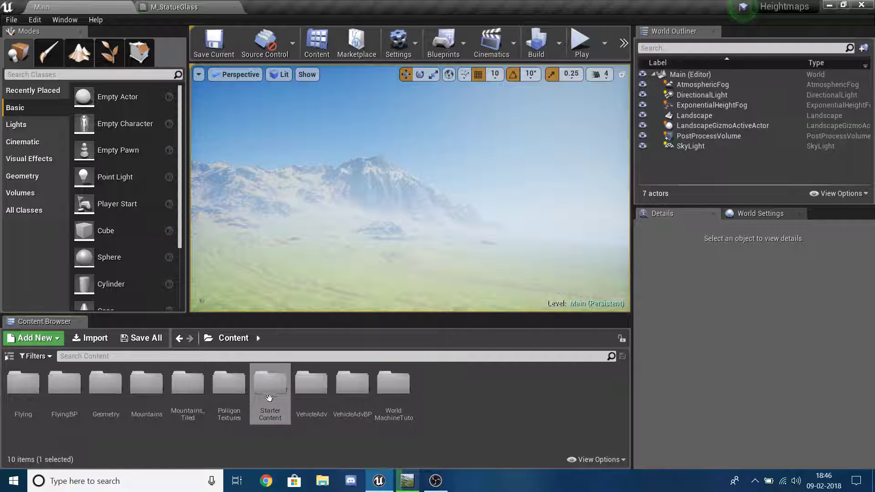
click(213, 411)
click(380, 411)
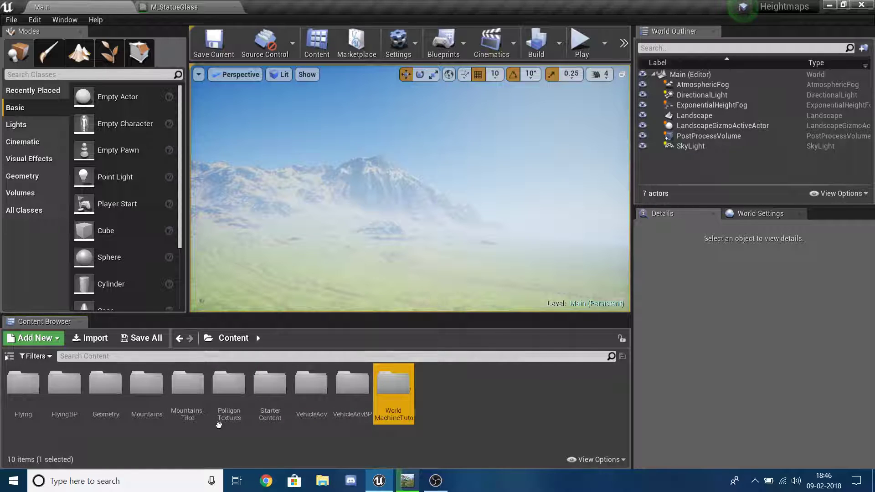
click(251, 404)
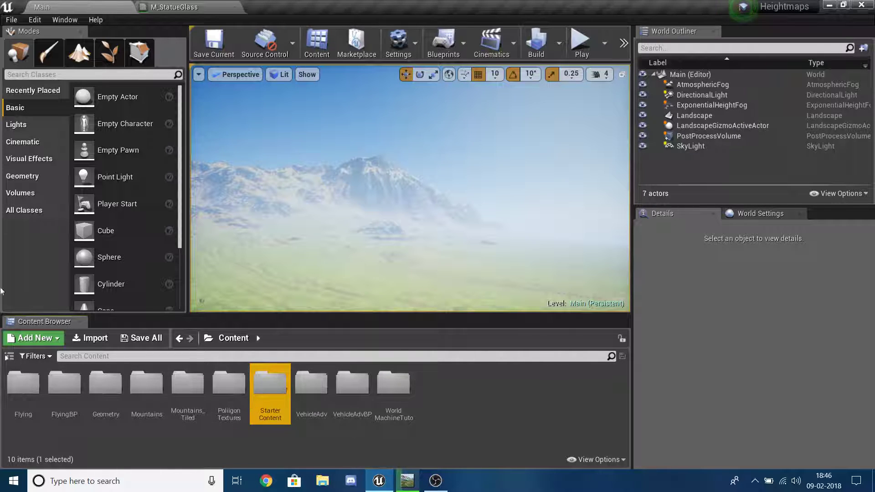
Step: Review the Starter Content pack among the content packs available to add to the project, without adding it
click(39, 340)
click(154, 146)
click(458, 116)
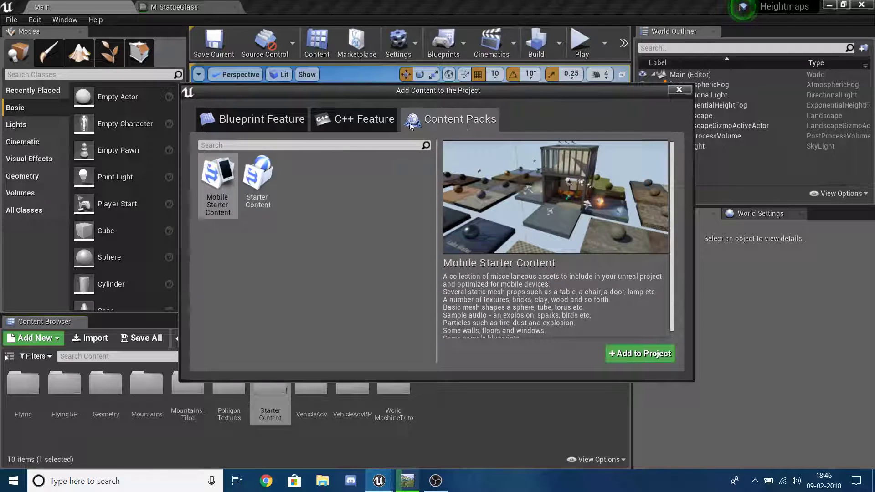
click(258, 183)
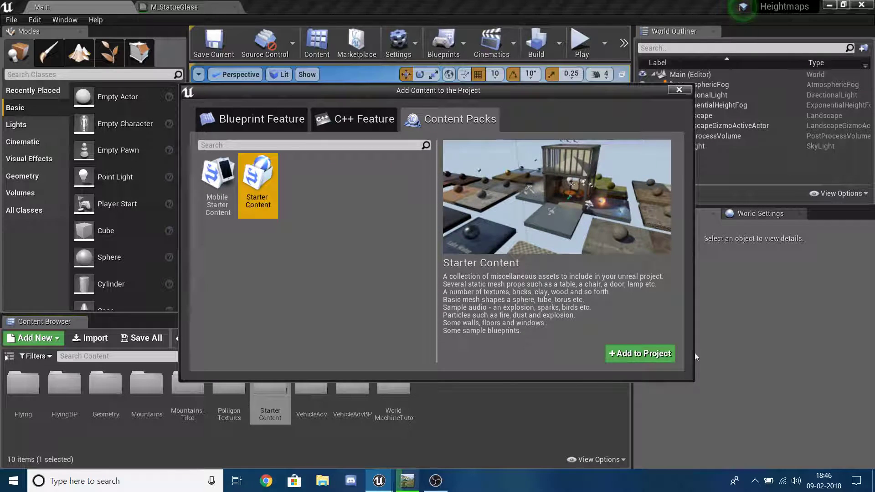
click(689, 93)
click(169, 449)
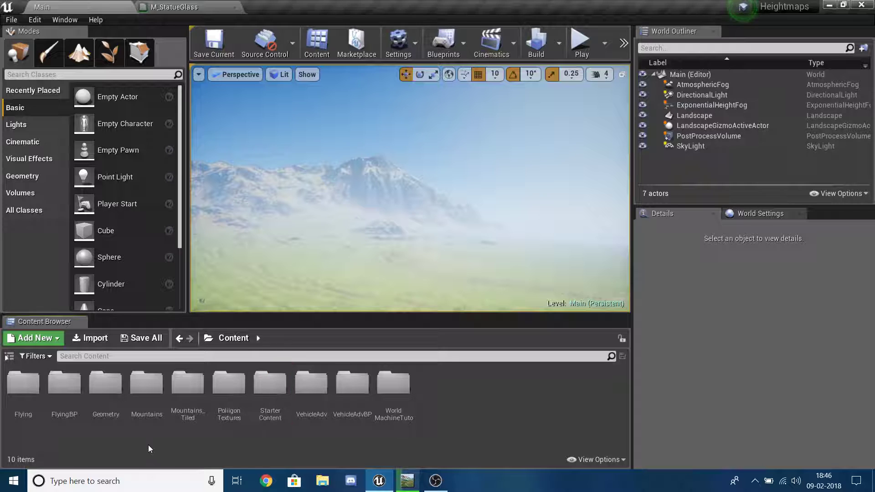
Step: Create a folder named Tutorial inside the WorldMachineTuto folder and open it
double_click(195, 414)
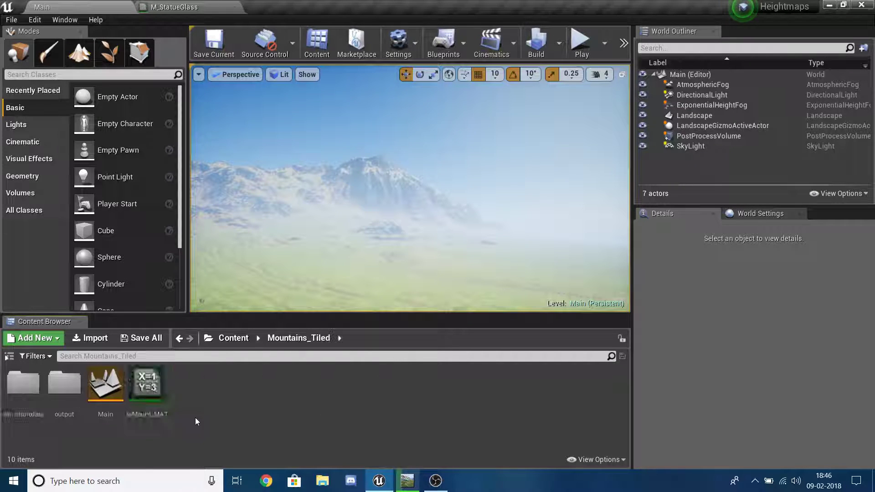
click(233, 339)
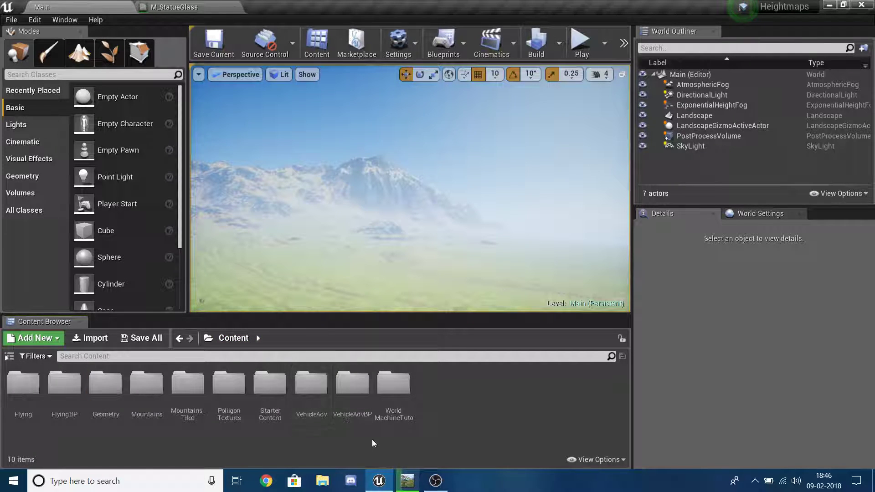
double_click(397, 382)
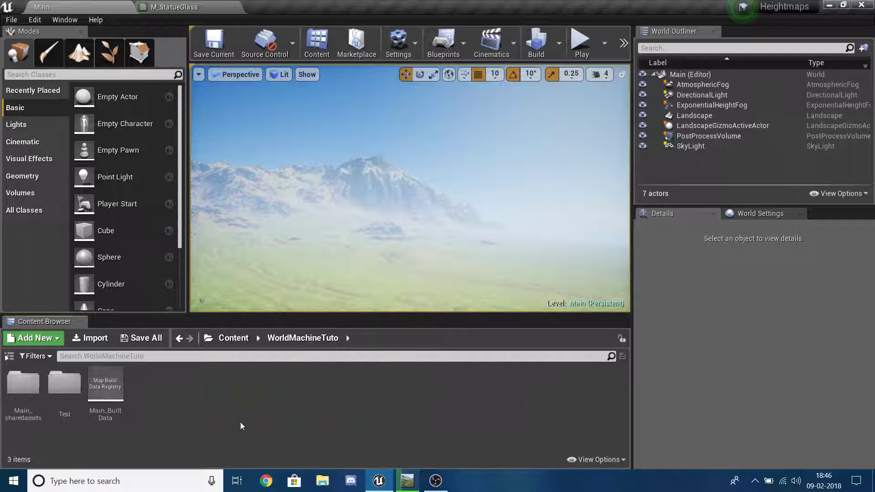
right_click(209, 418)
click(280, 97)
text(Tutorial)
key(Return)
key(Return)
Step: Create a level named Main in the Tutorial folder, save it and open it
right_click(350, 405)
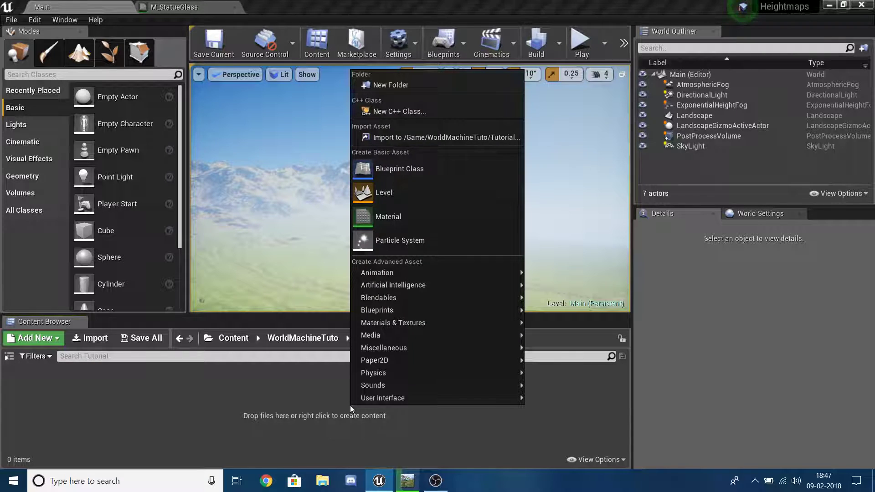
click(405, 193)
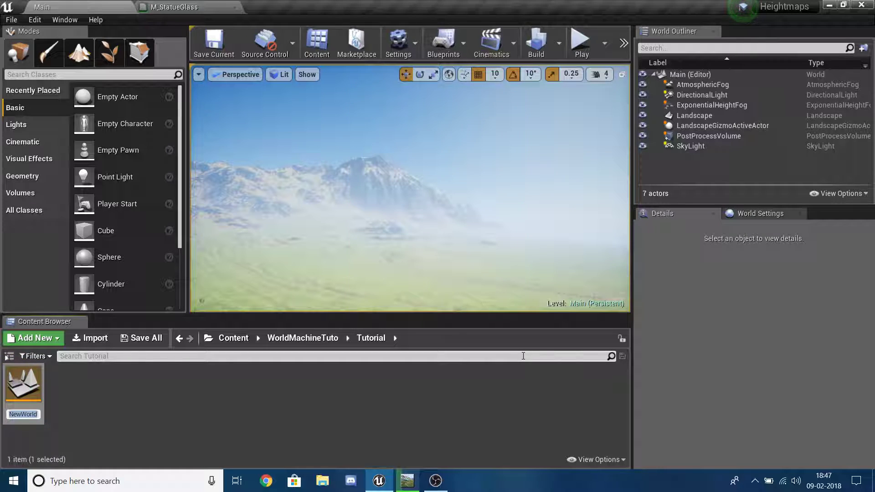
key(Return)
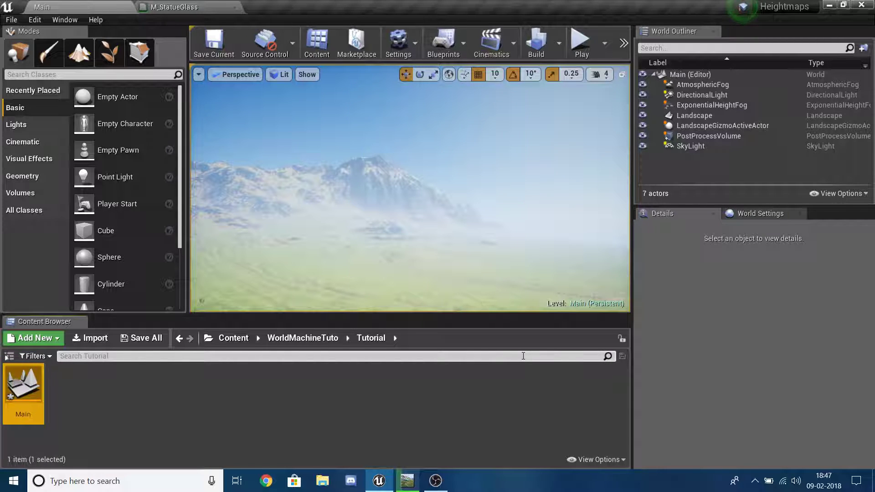
key(Return)
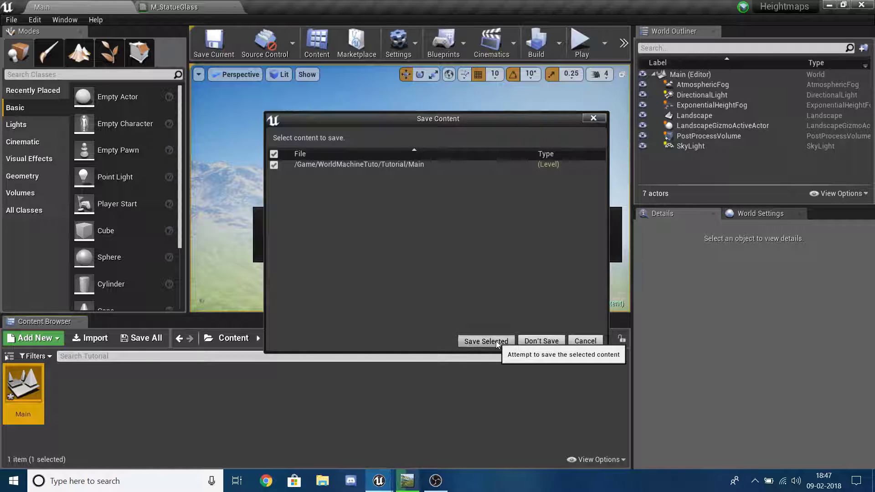
click(496, 340)
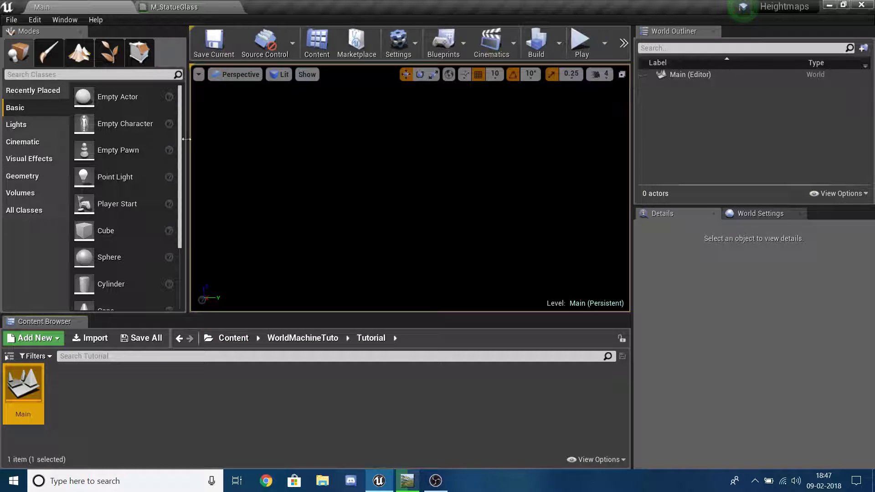
Step: Find the Atmospheric Fog actor with the search term "atm" and place it in the empty level
click(107, 77)
text(atm)
drag(91, 96, 409, 154)
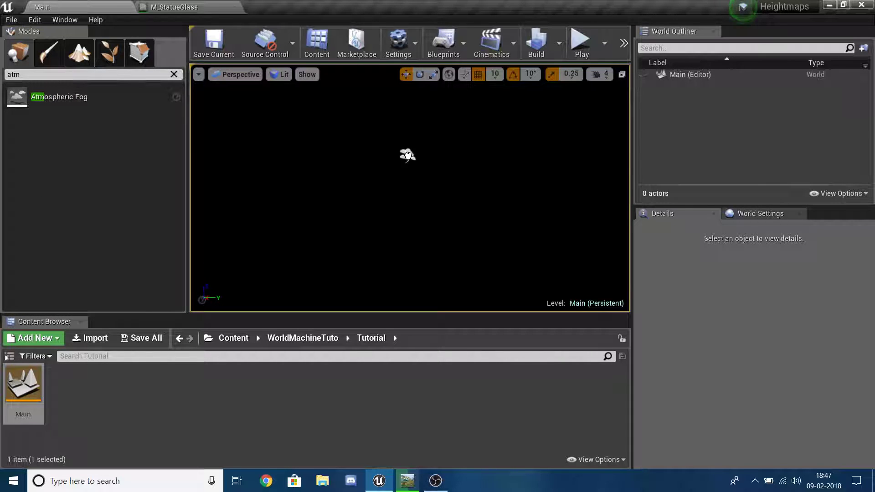
Step: Find the Directional Light with the search term "Dire", place it in the level and clear the search
click(119, 75)
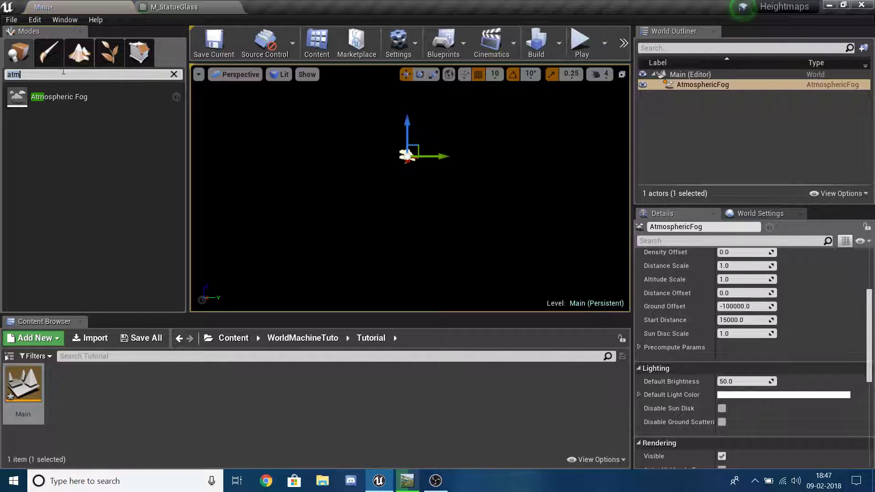
text(Dire)
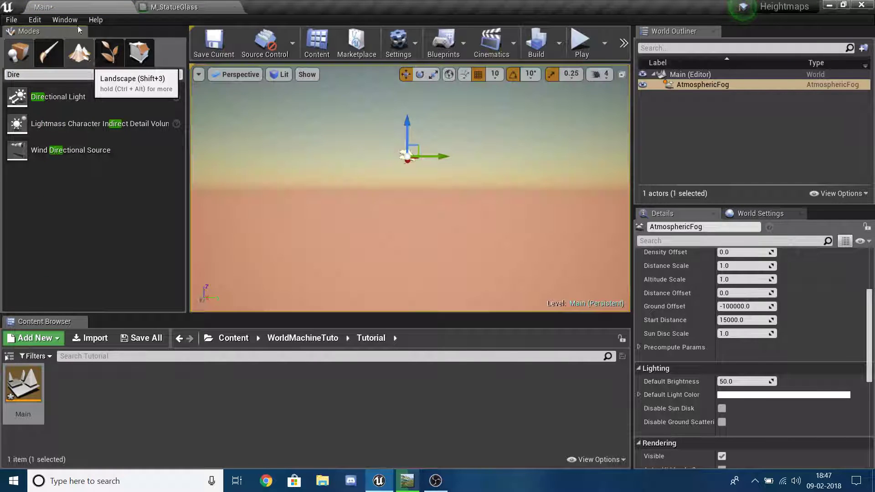
drag(58, 96, 465, 125)
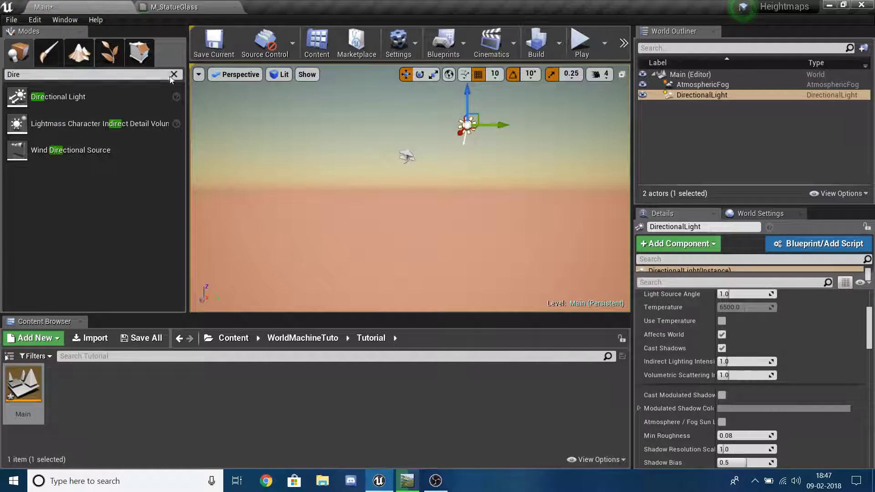
click(174, 74)
Step: Enable the Atmosphere / Fog Sun Light option in the directional light's advanced light properties
click(711, 84)
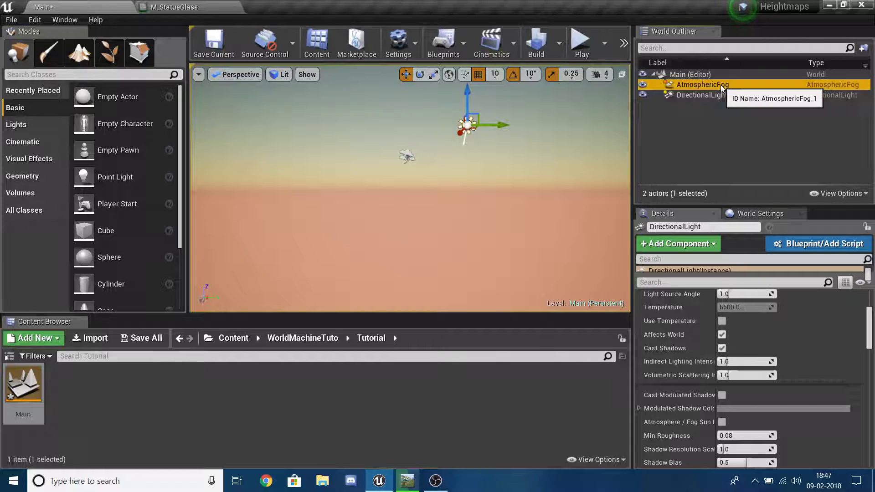
click(709, 96)
scroll(800, 328, down, 3)
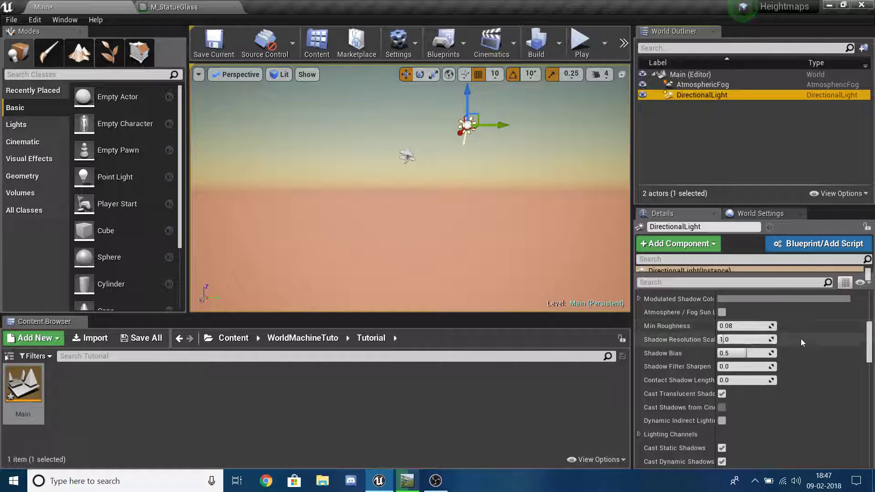
scroll(800, 345, up, 2)
scroll(778, 359, down, 6)
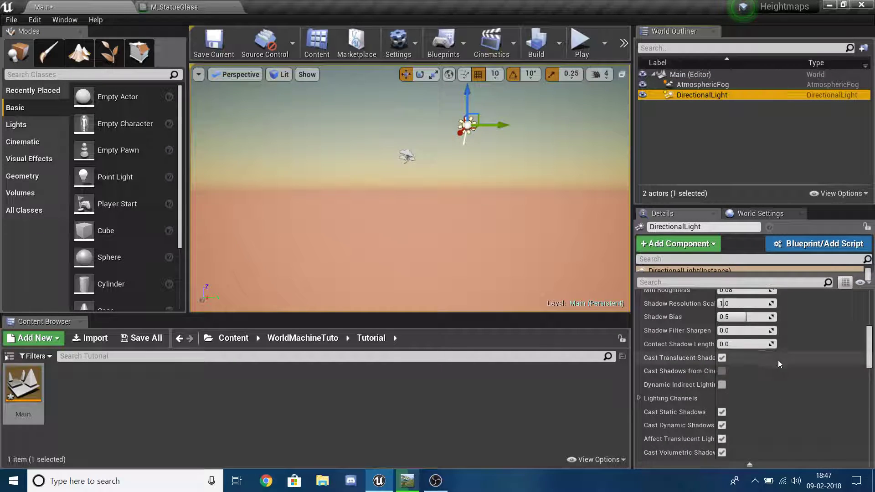
click(749, 356)
scroll(736, 357, up, 8)
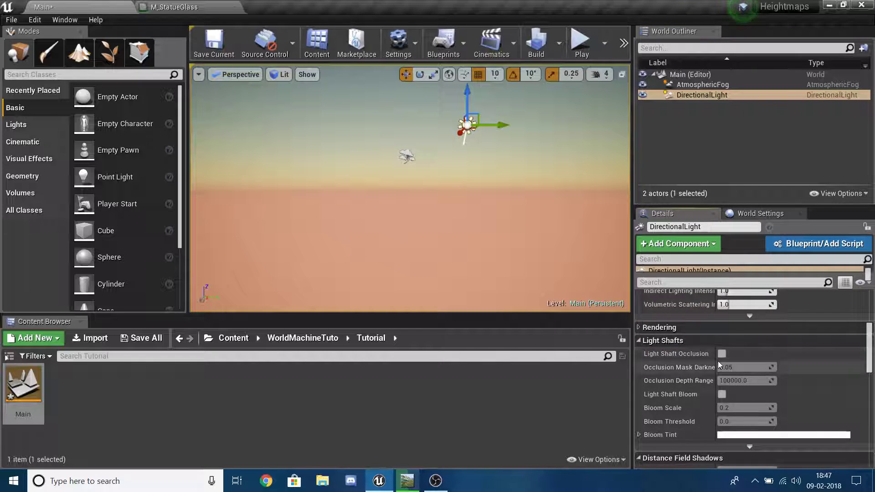
scroll(721, 363, up, 5)
scroll(721, 363, down, 3)
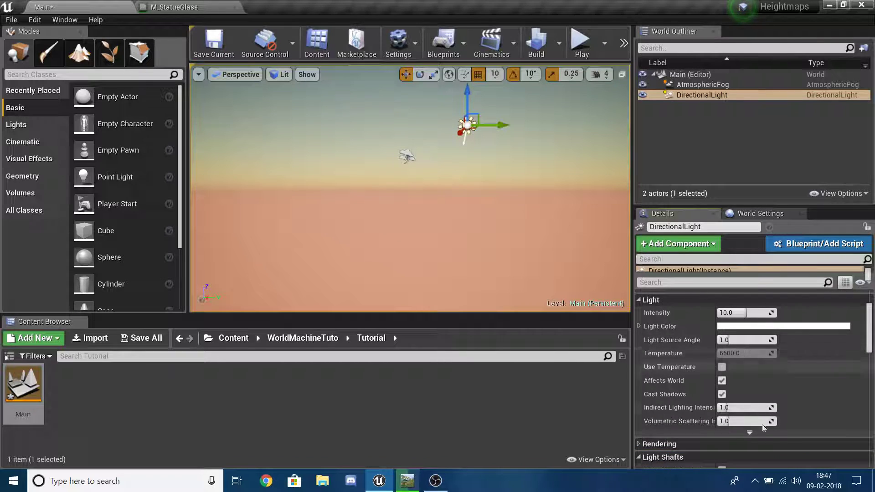
click(753, 431)
scroll(721, 440, down, 2)
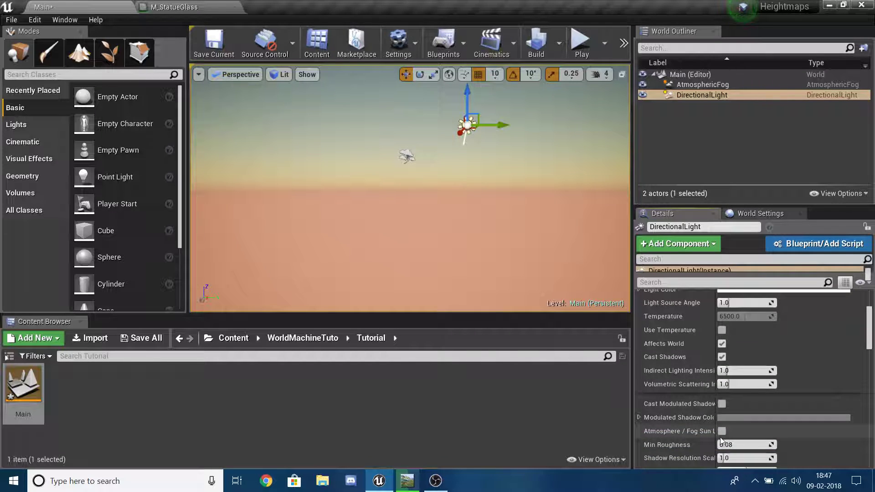
click(722, 432)
click(689, 178)
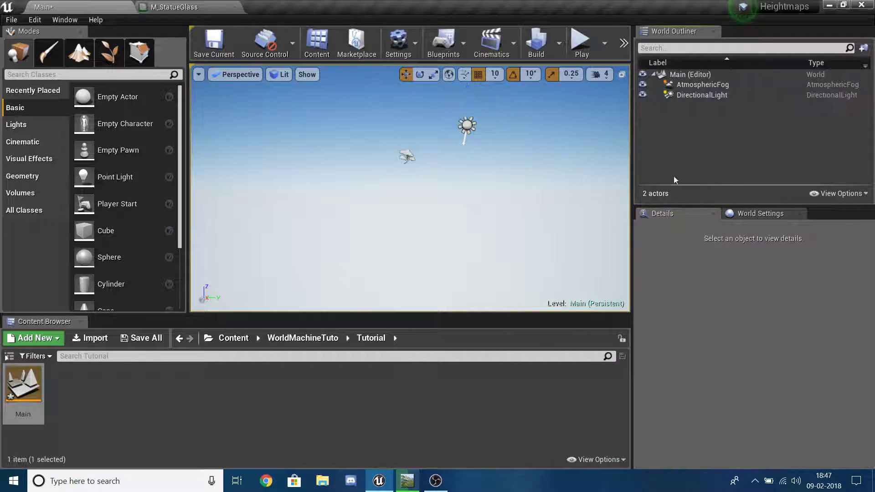
Step: Look around the level to examine the sky, horizon and sun disc produced by the fog and light
right_drag(466, 175, 486, 116)
mouse_move(417, 171)
right_down()
mouse_move(401, 173)
mouse_move(417, 171)
right_up()
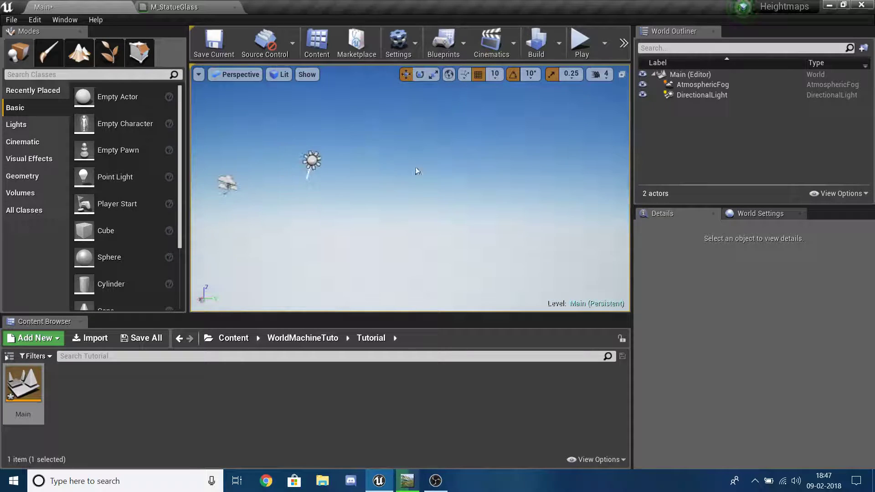
click(229, 187)
right_drag(382, 198, 600, 153)
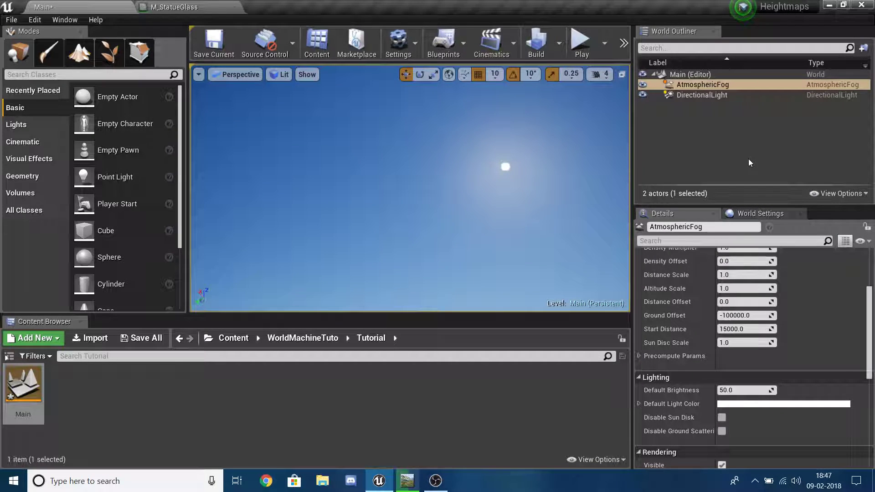
click(403, 259)
right_drag(402, 259, 459, 195)
right_drag(369, 108, 369, 108)
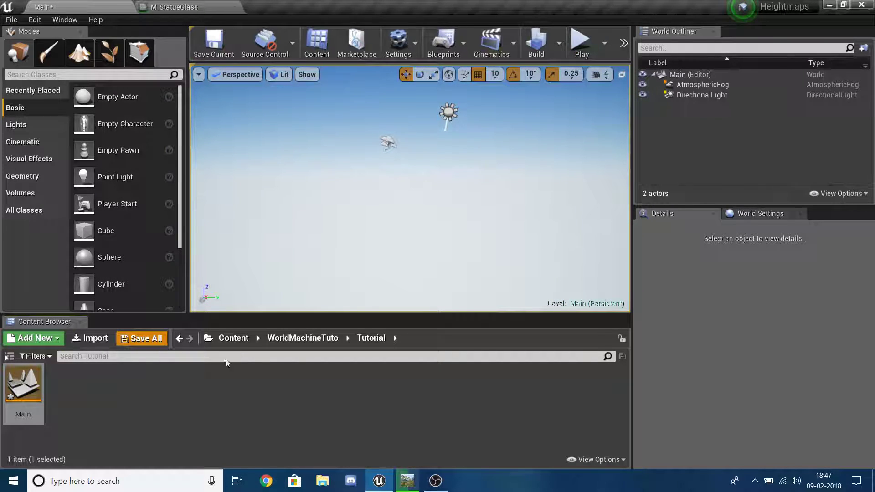
Step: Check the terrain build progress in World Machine and save the Main level in Unreal Editor
key(alt+Tab)
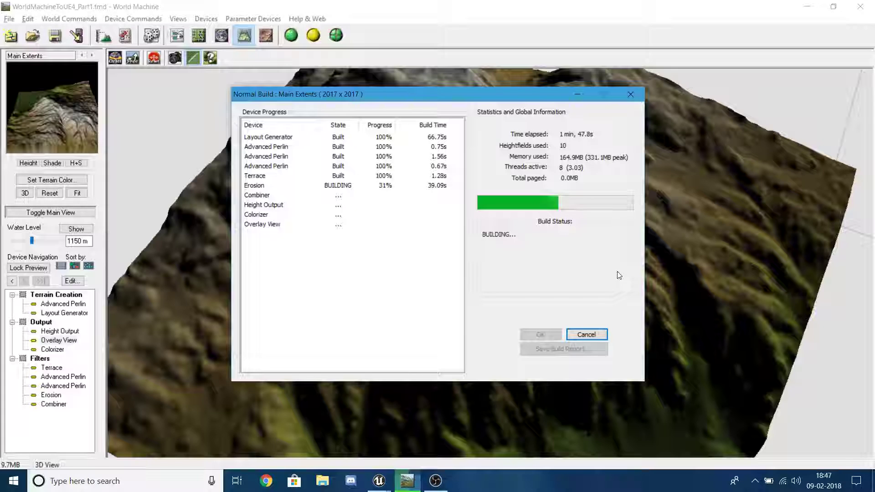
drag(504, 97, 542, 94)
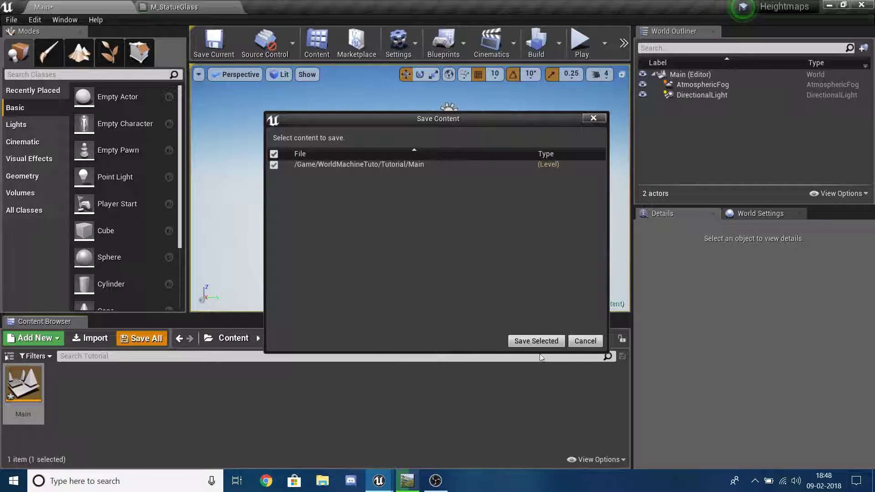
click(543, 341)
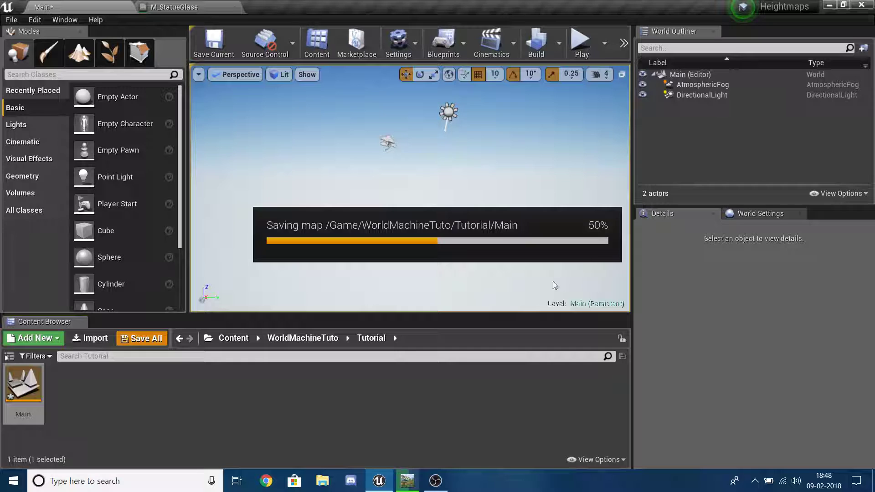
click(486, 151)
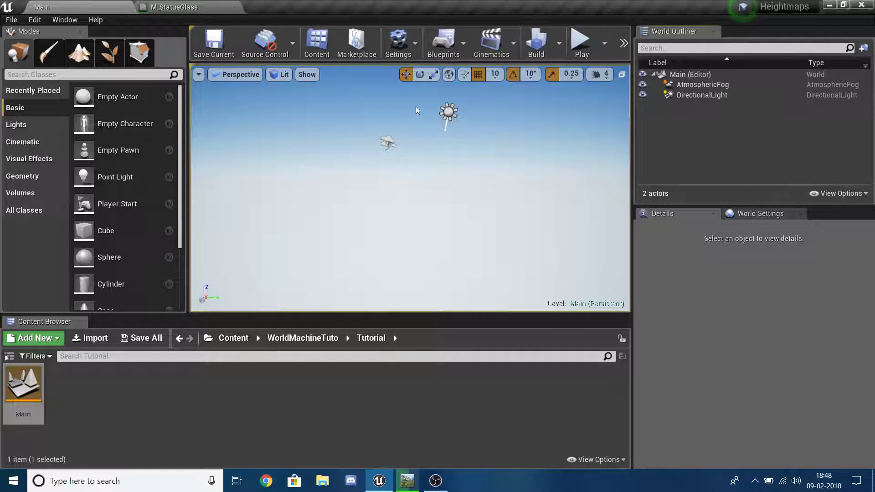
Step: Create a new material named Master in the Tutorial folder
click(304, 417)
click(701, 95)
click(706, 122)
right_click(434, 425)
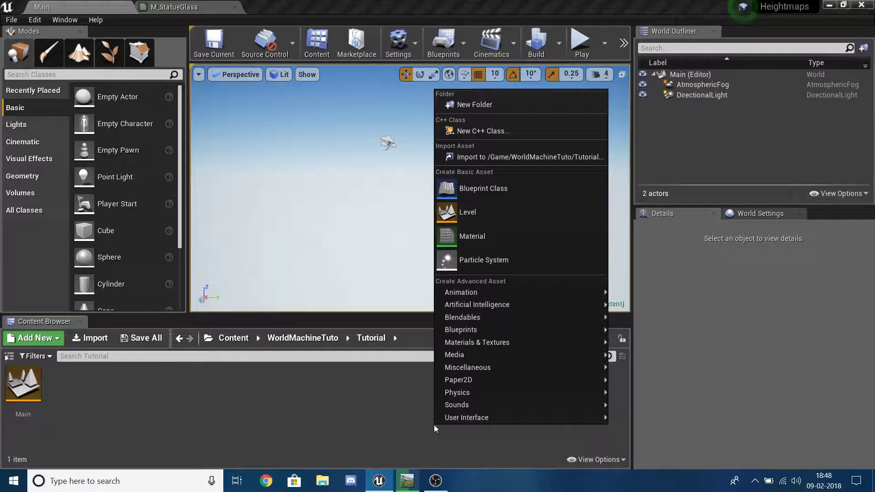
click(388, 411)
right_click(387, 411)
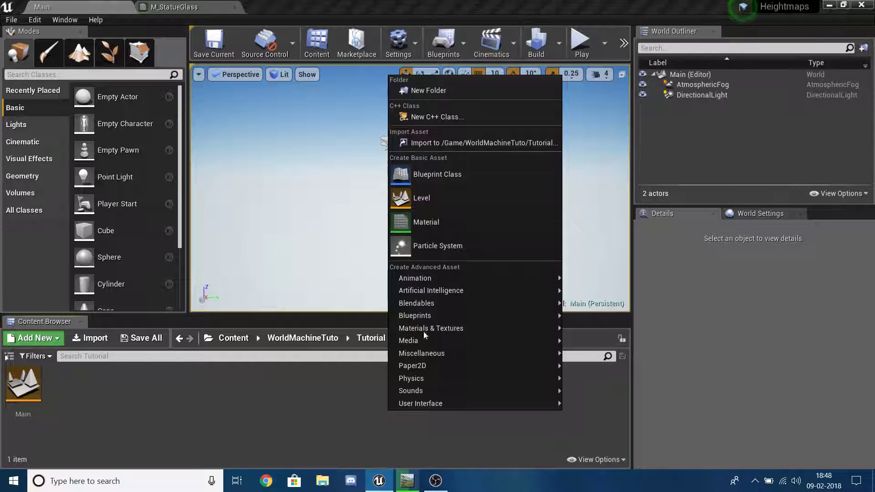
click(457, 220)
text(M)
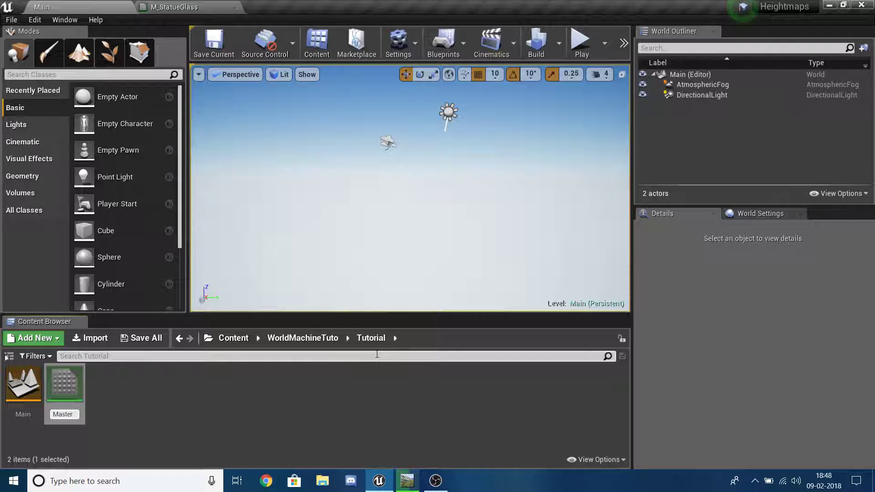
text(aster)
key(Return)
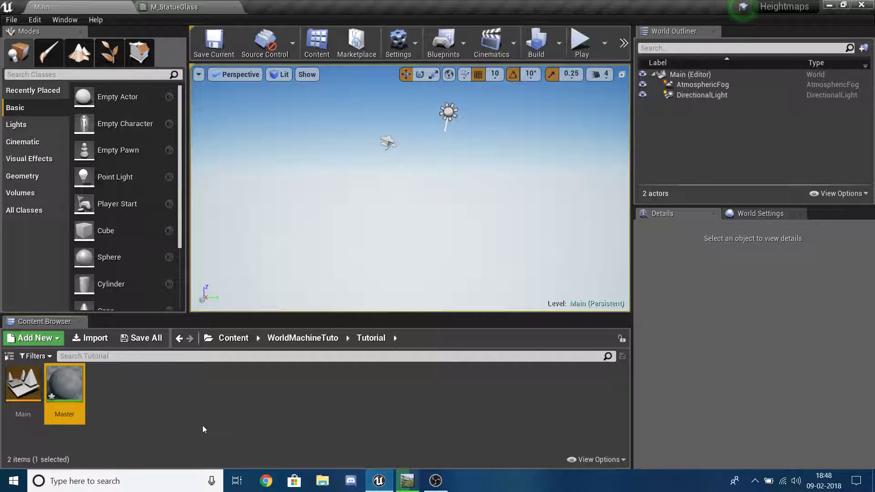
Step: Save the new Master material with the project's unsaved content
click(204, 429)
click(141, 337)
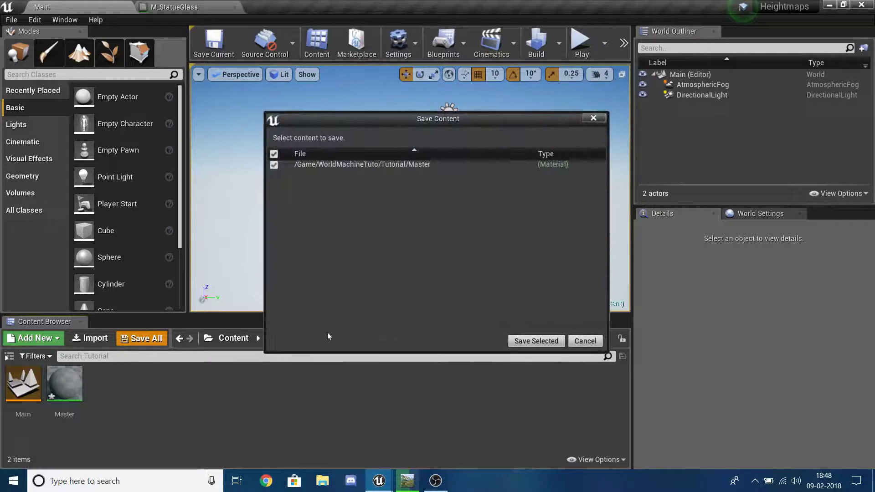
click(536, 341)
Step: Check the terrain build progress in World Machine, then return to Unreal Editor and look around the empty level
click(417, 478)
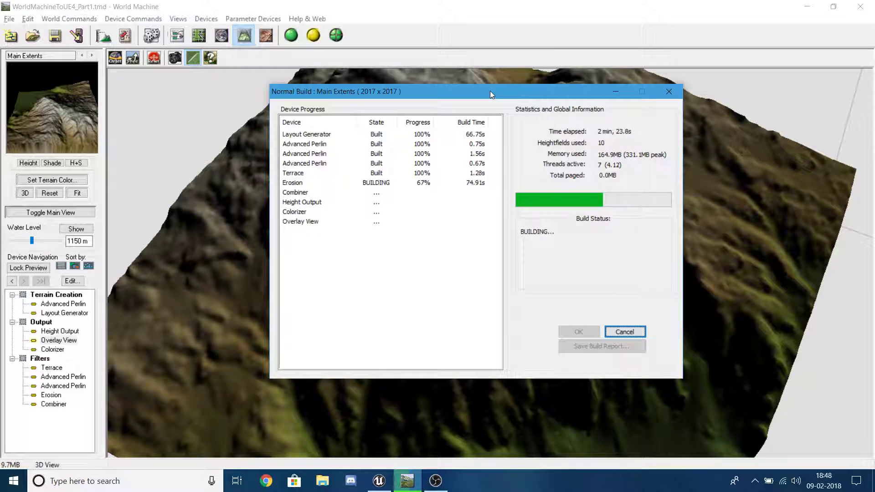
click(379, 481)
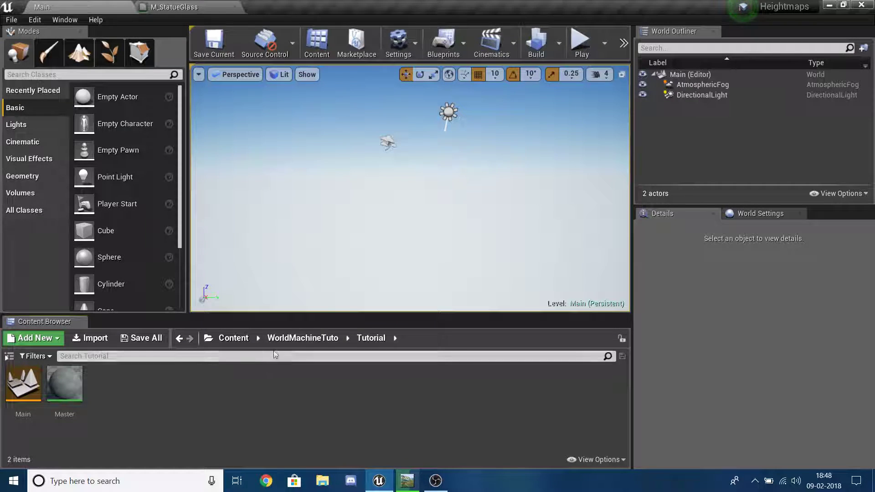
right_drag(491, 133, 490, 133)
right_drag(347, 248, 348, 247)
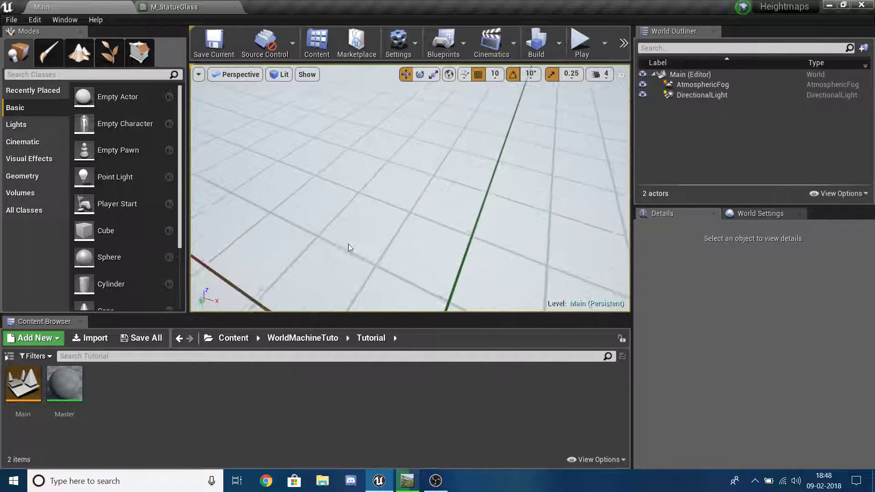
Step: Examine the assets in the WorldMachineTuto project's Test folder and go back to the Tutorial folder
click(302, 337)
click(62, 393)
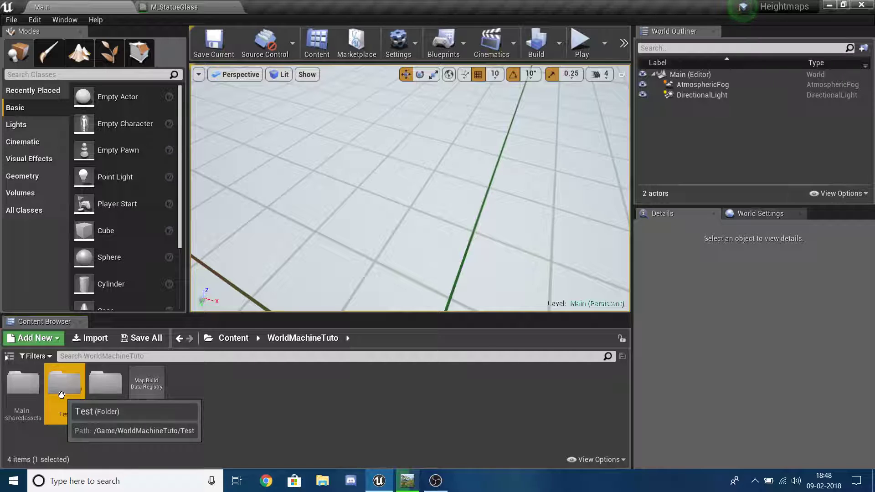
double_click(62, 394)
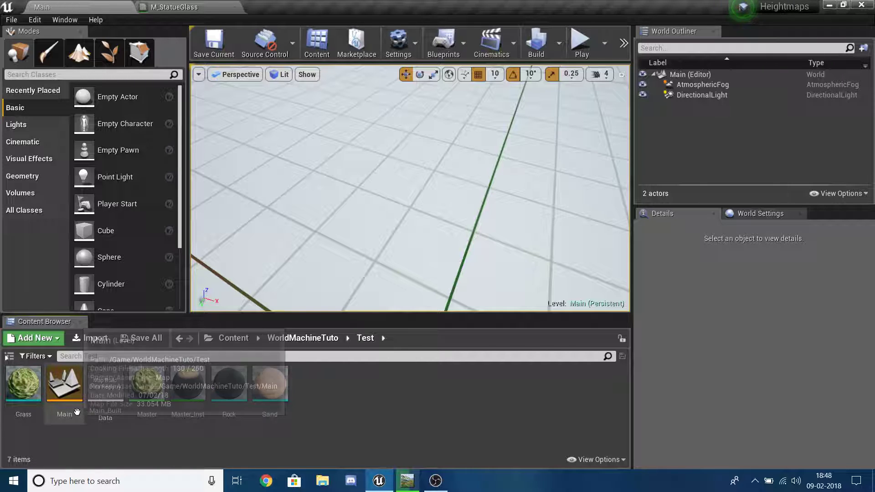
click(302, 337)
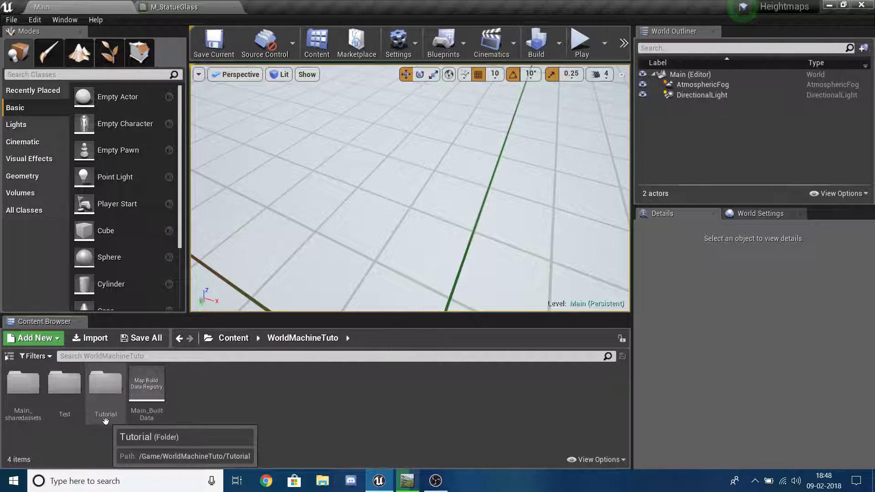
double_click(105, 393)
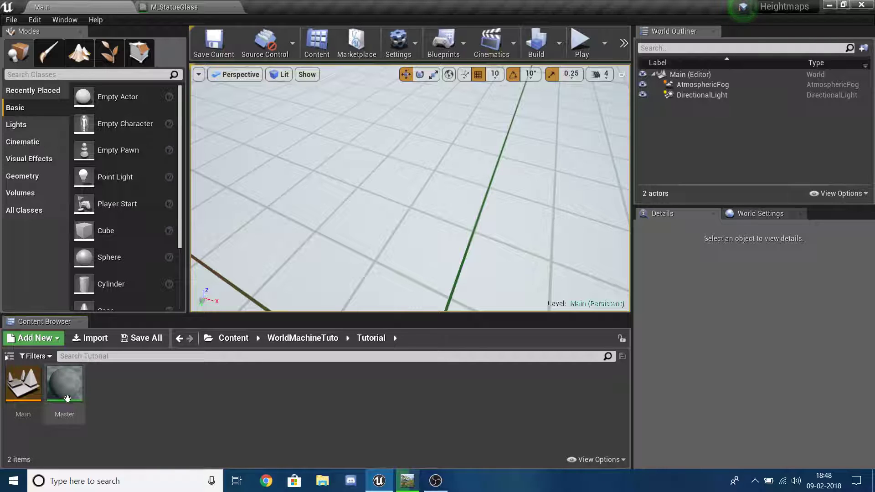
Step: Switch to World Machine and check how far the 2017 x 2017 build has progressed, moving its progress window aside
key(alt+Tab)
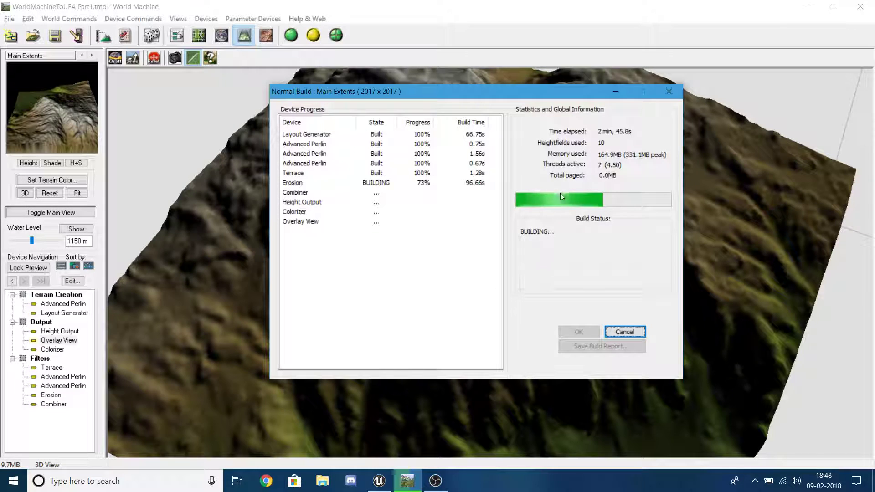
drag(496, 88, 587, 118)
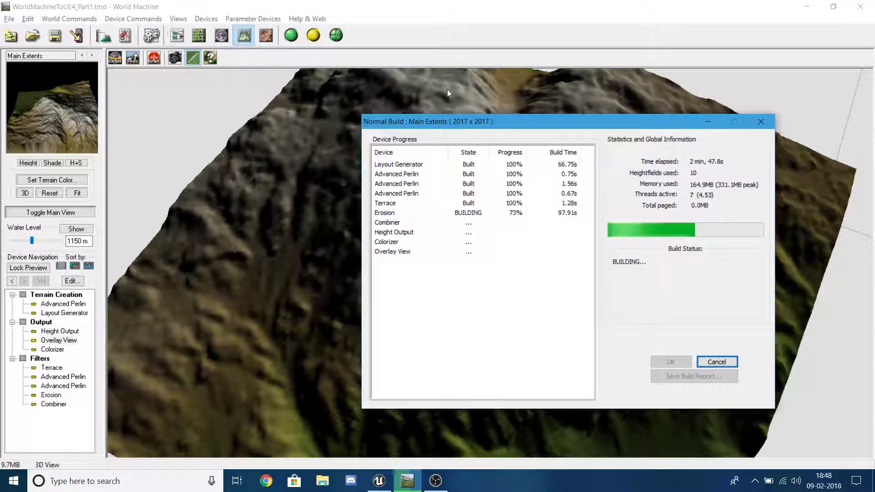
drag(500, 126, 484, 88)
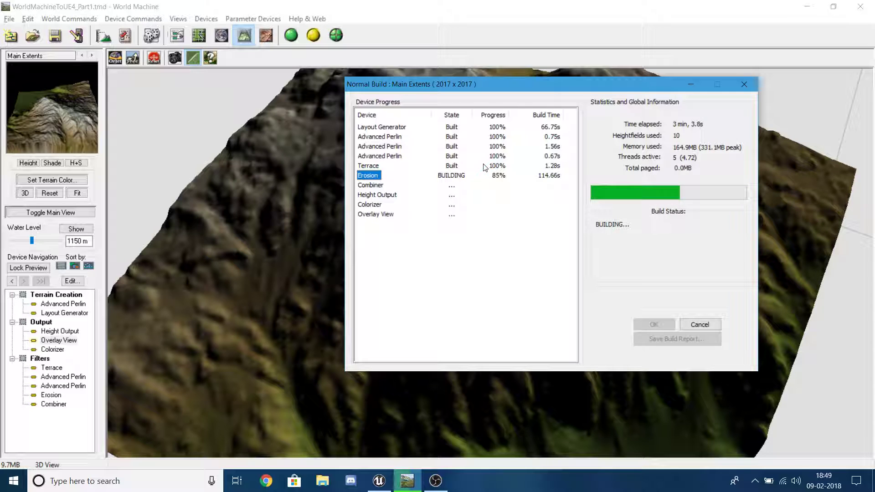
Step: Open Task Manager beside the build progress window to examine the resource use of the running processes
right_click(514, 481)
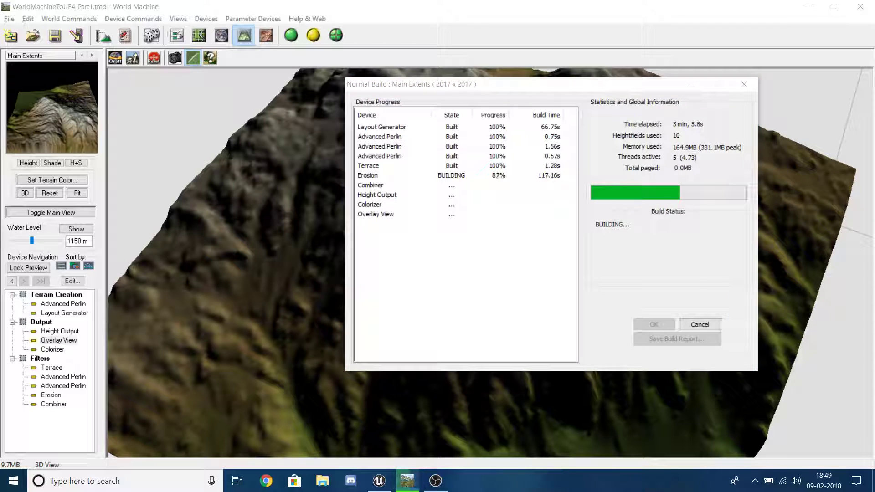
click(568, 431)
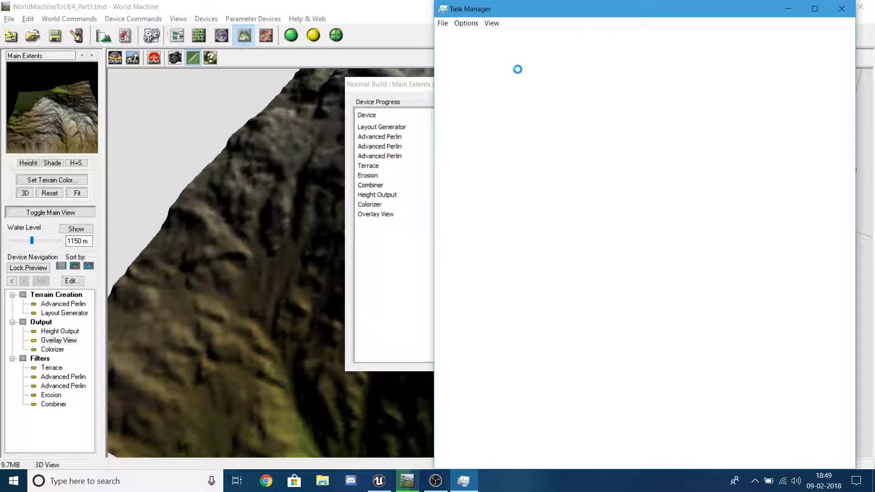
drag(405, 83, 172, 78)
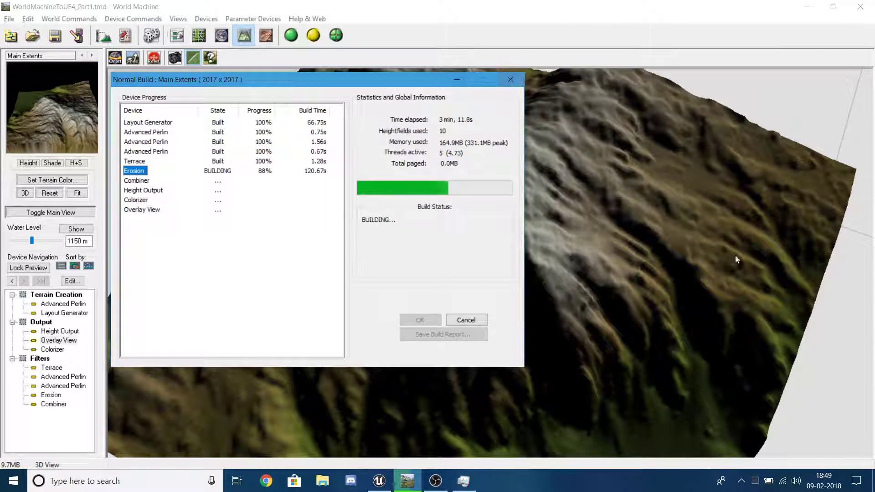
key(alt+Tab)
key(alt+Tab)
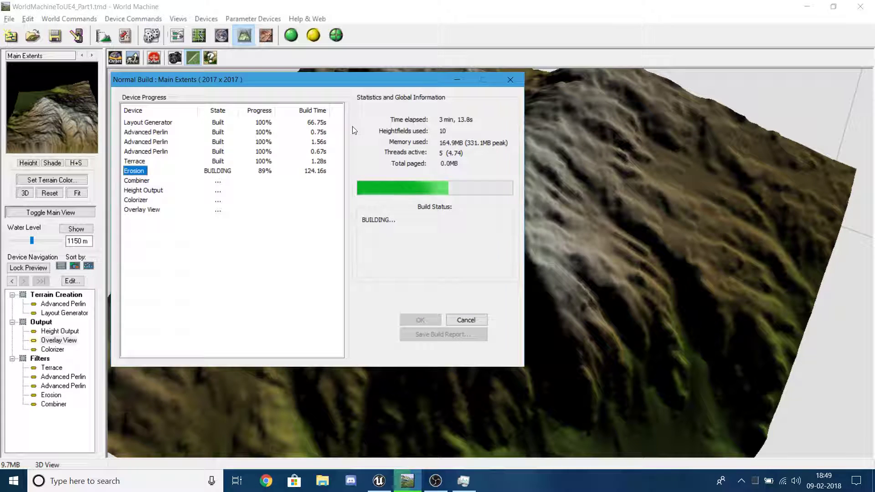
key(alt+Tab)
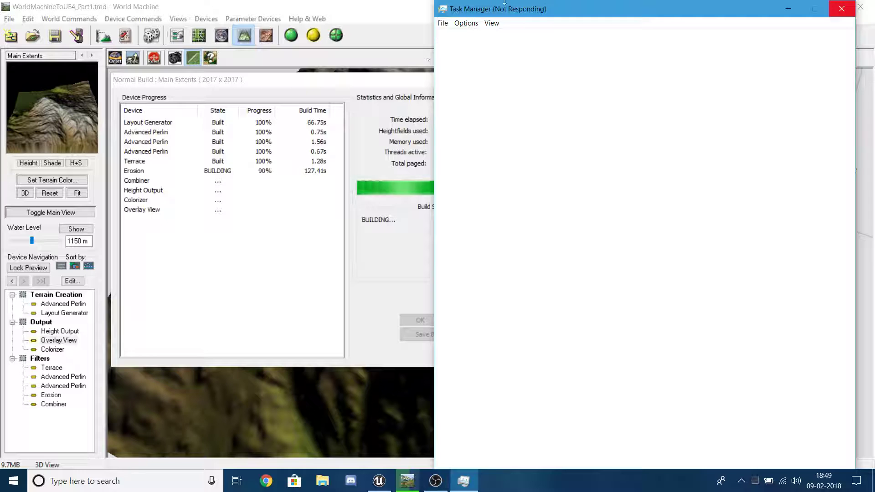
drag(498, 6, 566, 8)
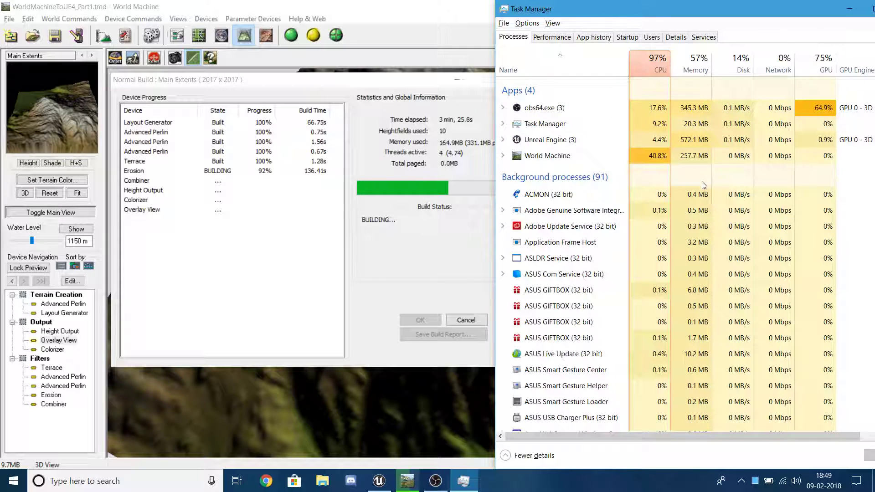
Step: View the CPU performance in Task Manager with the graph split by logical processors
click(559, 38)
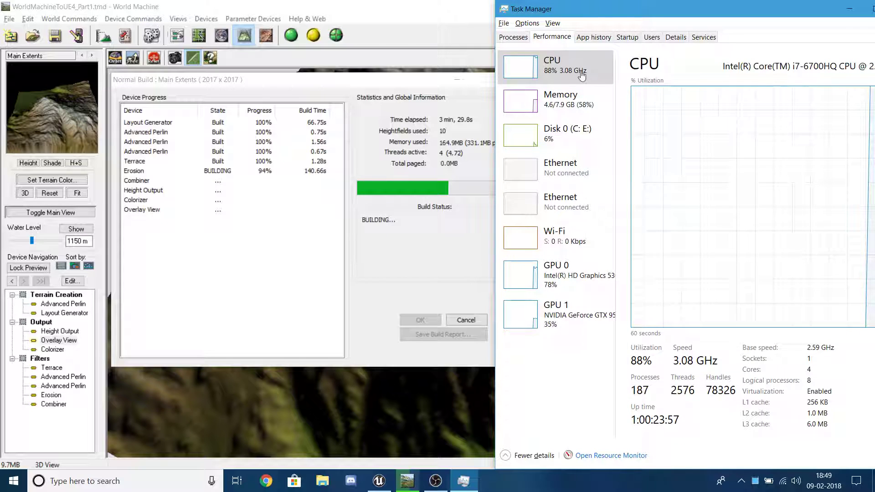
drag(709, 8, 572, 10)
right_click(619, 177)
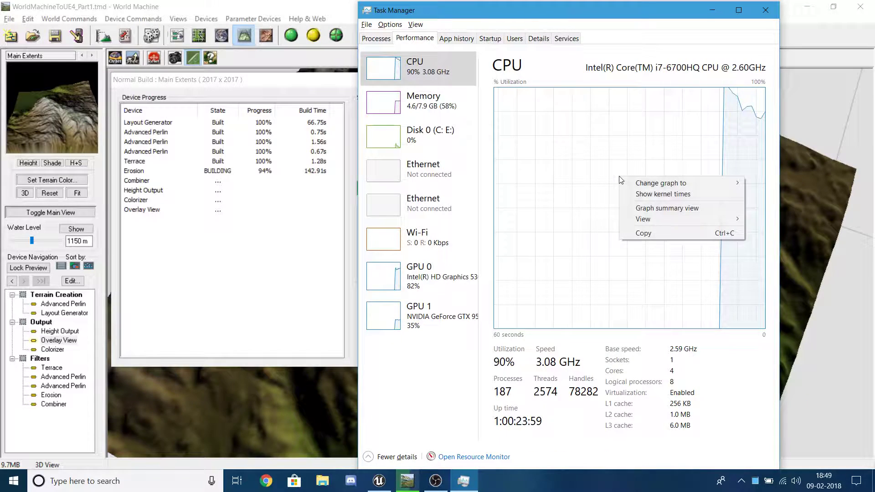
mouse_move(660, 185)
click(809, 195)
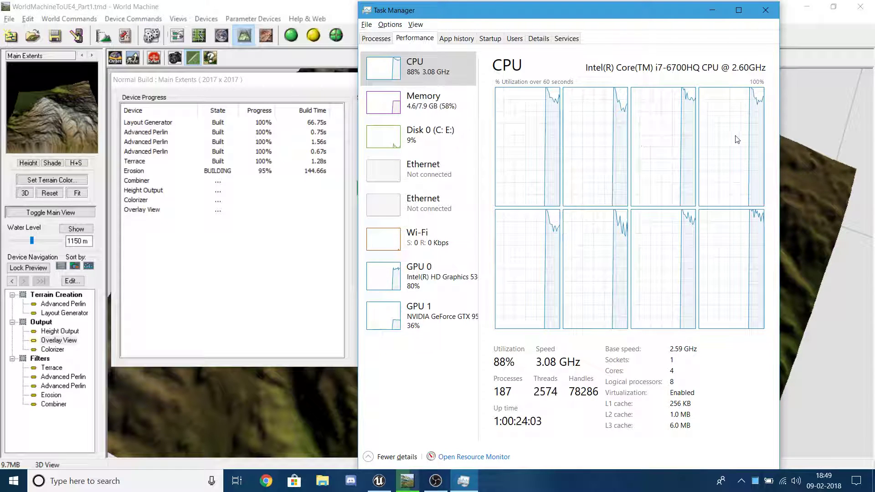
Step: Switch the CPU graph back to overall utilization and close Task Manager
right_click(647, 117)
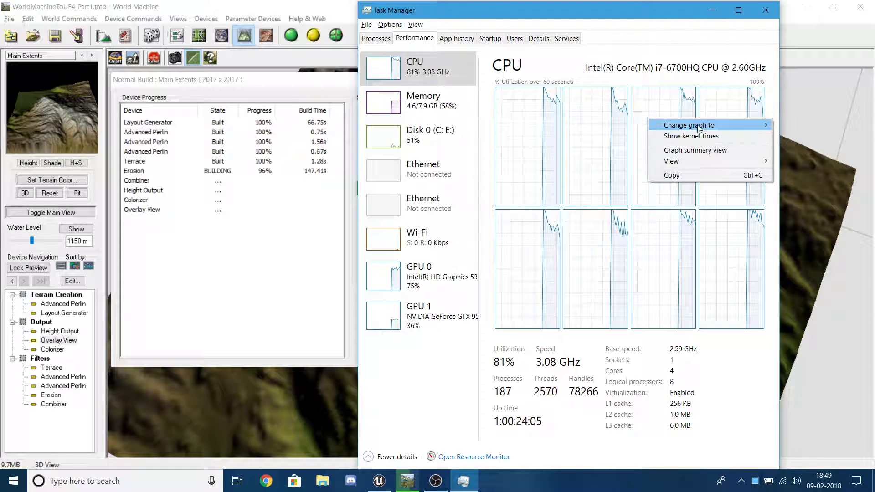
mouse_move(699, 128)
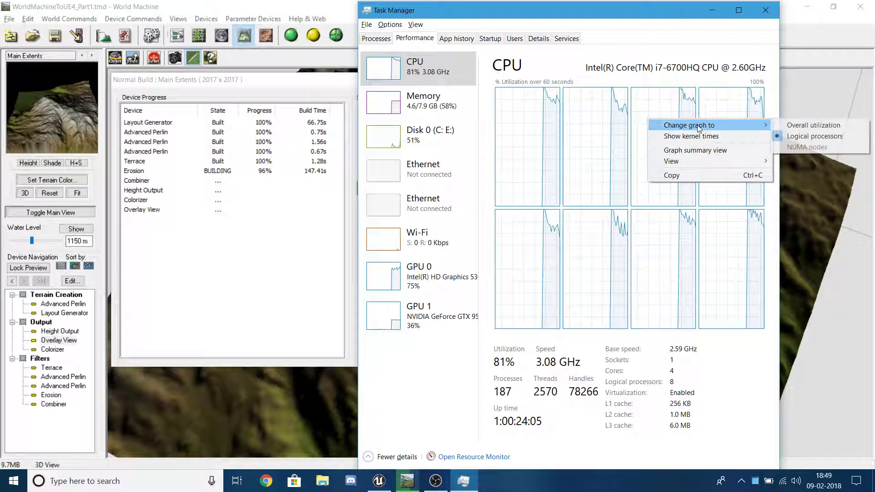
click(825, 127)
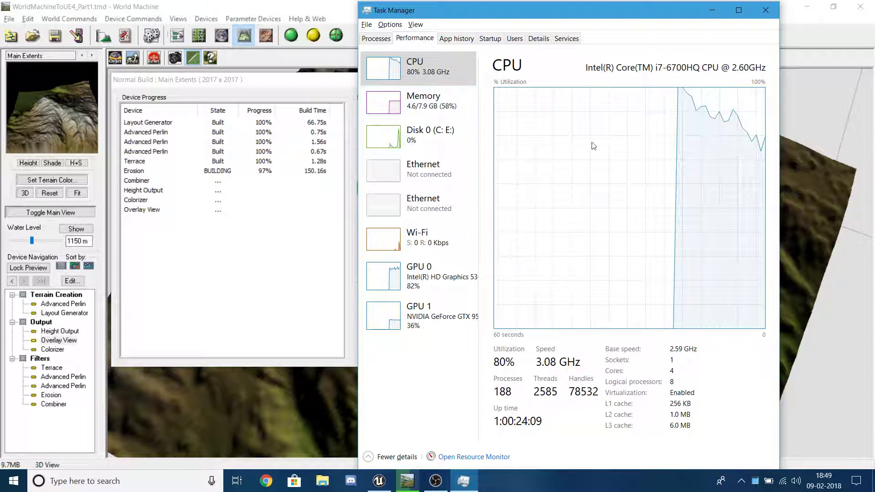
click(765, 10)
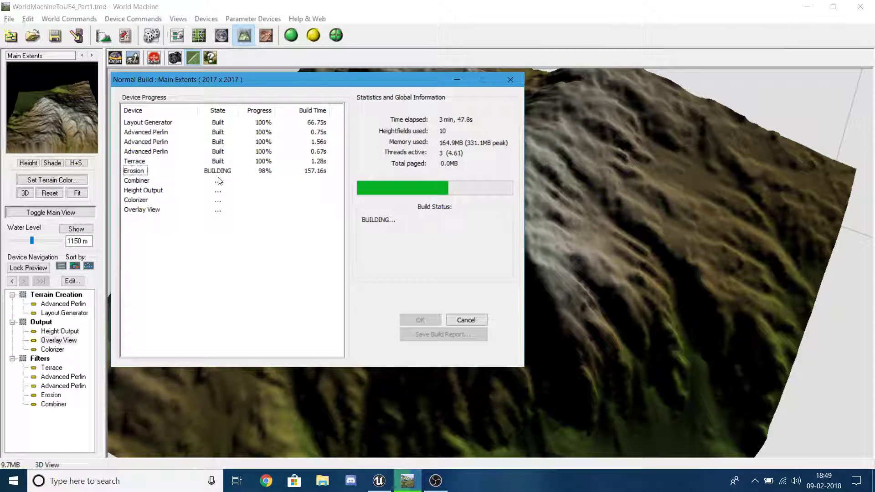
Step: Dismiss the build window when the build is complete and examine the built terrain from several sides in 3D
drag(278, 179, 113, 261)
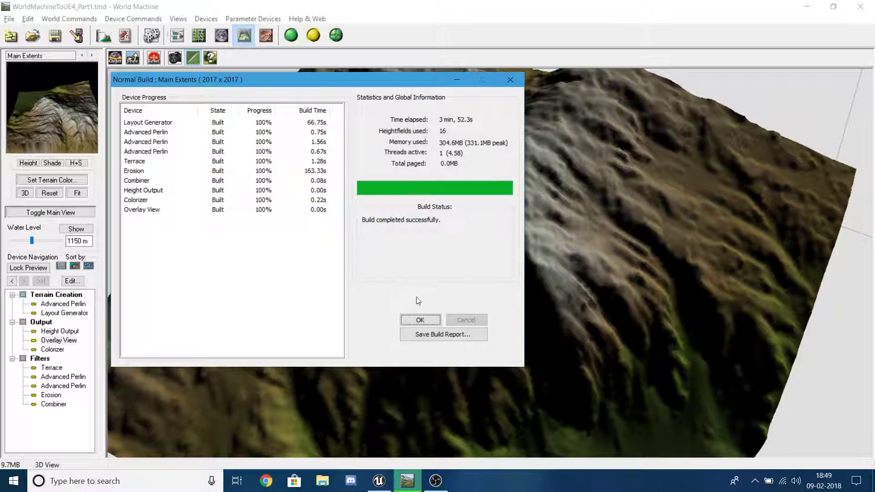
click(431, 320)
drag(603, 320, 757, 341)
right_drag(757, 341, 675, 328)
drag(675, 328, 608, 271)
right_drag(608, 271, 669, 322)
drag(671, 325, 712, 365)
right_drag(712, 365, 831, 314)
drag(831, 314, 625, 369)
right_drag(625, 369, 587, 374)
drag(586, 371, 570, 296)
Step: Show the device network around the Height Output and Overlay View devices
click(179, 38)
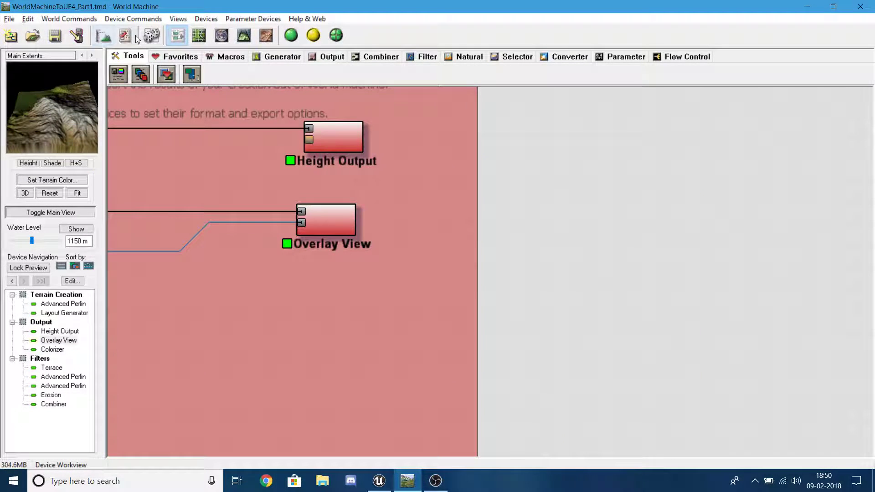
click(10, 18)
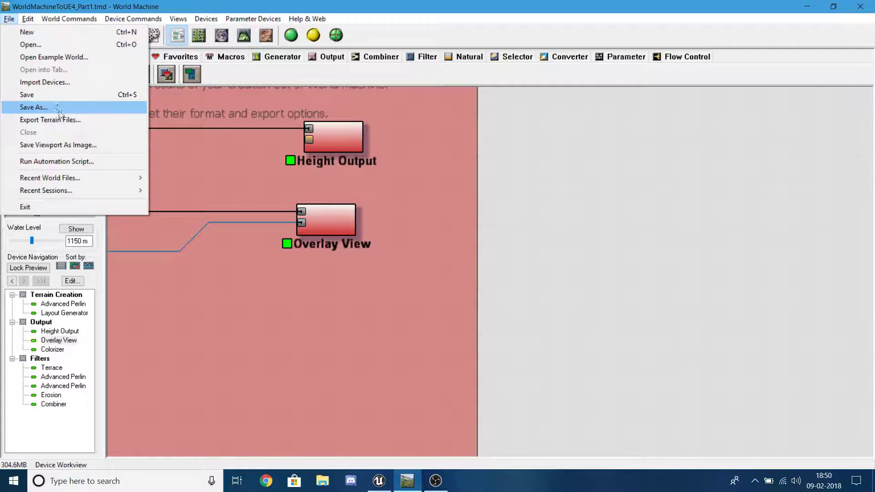
drag(470, 115, 562, 166)
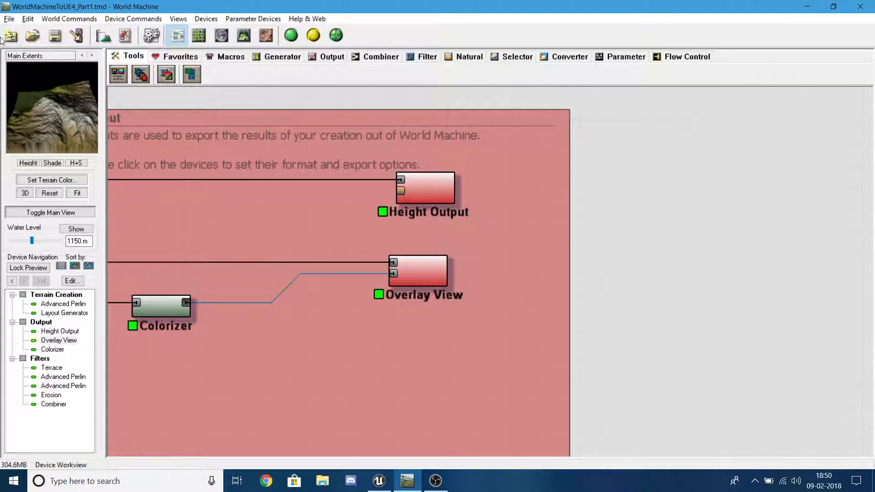
Step: Open the Output Manager for exporting terrain files and select the Overlay View output
click(29, 19)
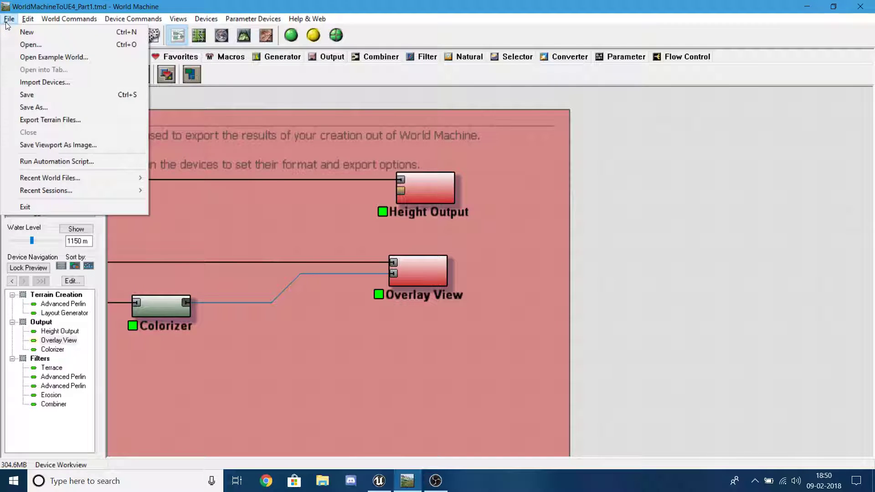
click(75, 116)
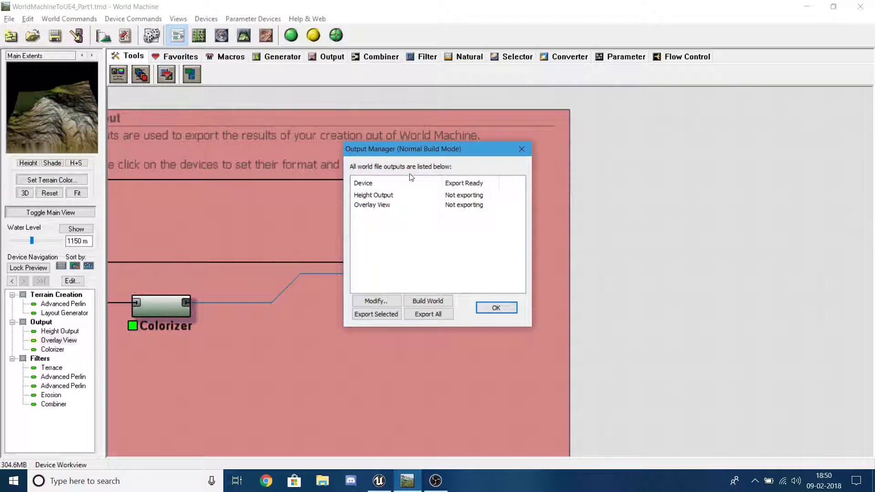
click(374, 205)
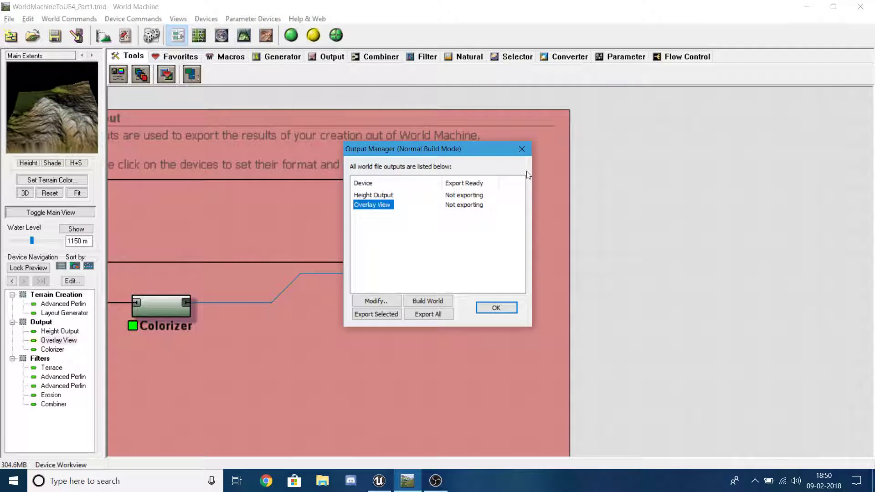
Step: Close the Output Manager, set the Height Output's file format to RAW16 and browse to the Desktop for its output file
click(518, 150)
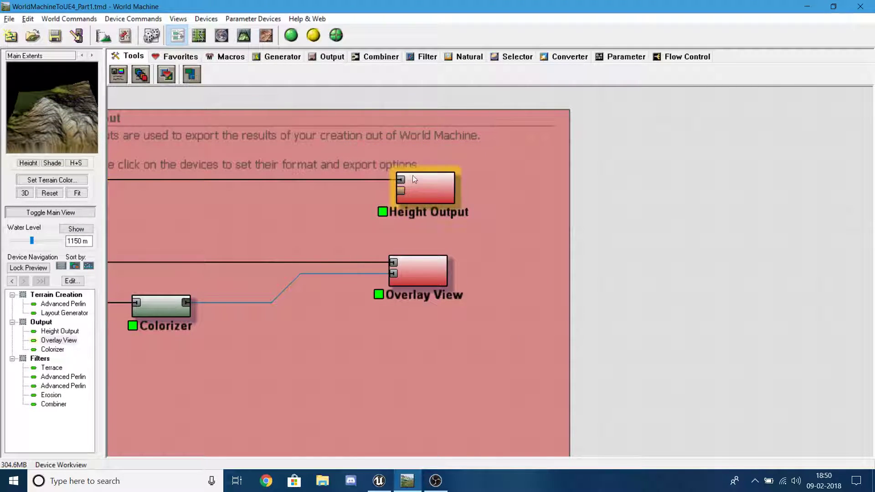
double_click(427, 184)
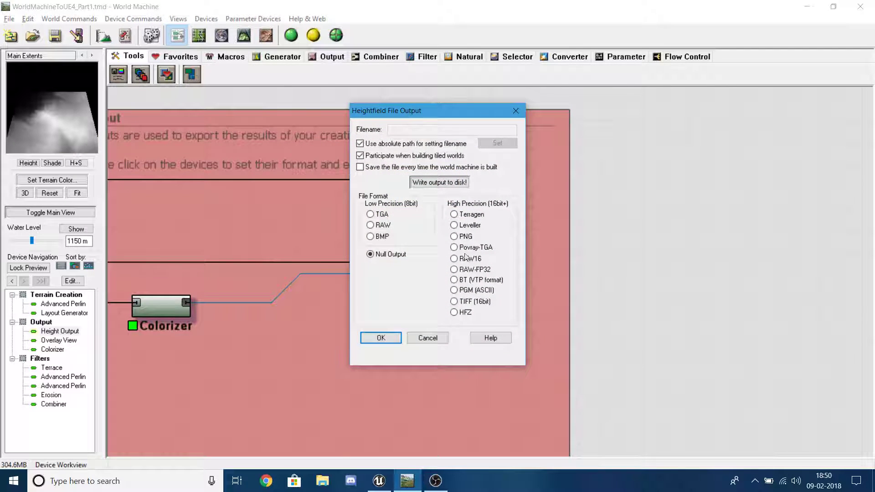
click(454, 259)
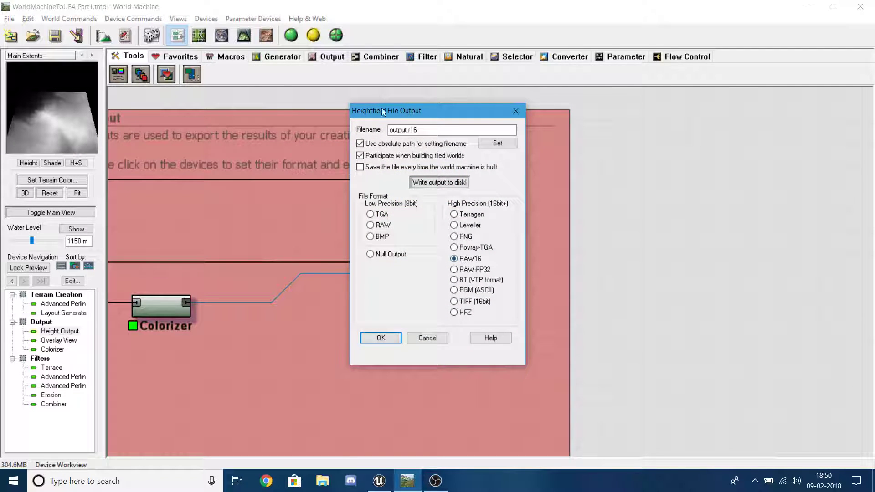
click(497, 142)
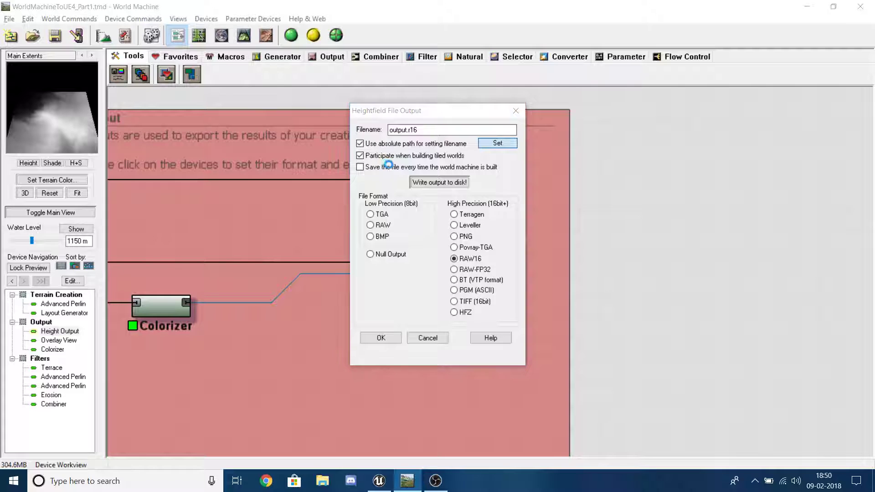
click(301, 184)
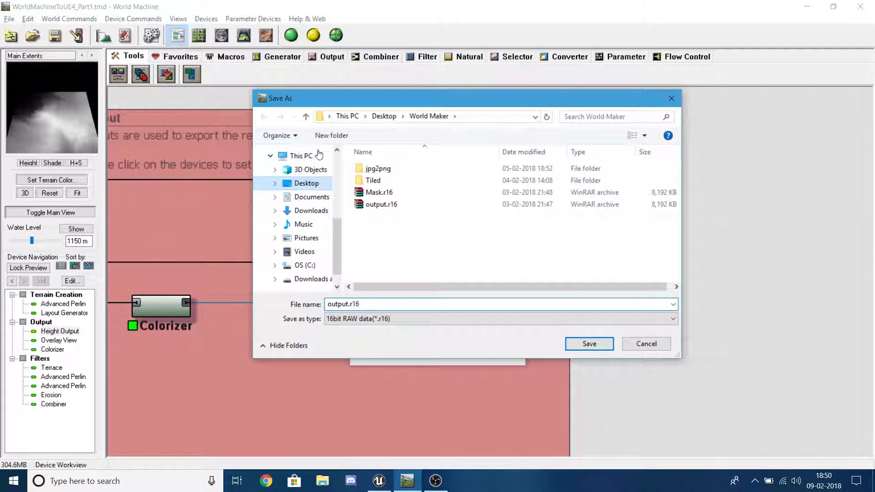
click(331, 135)
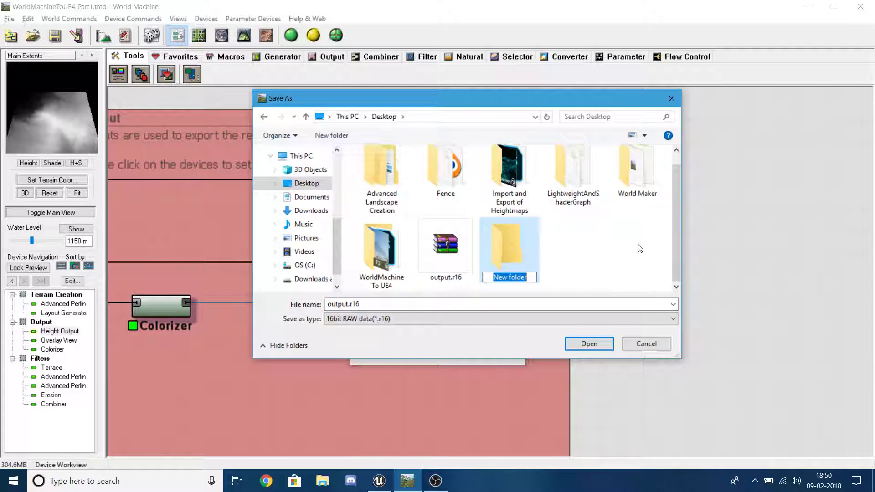
click(603, 265)
click(522, 251)
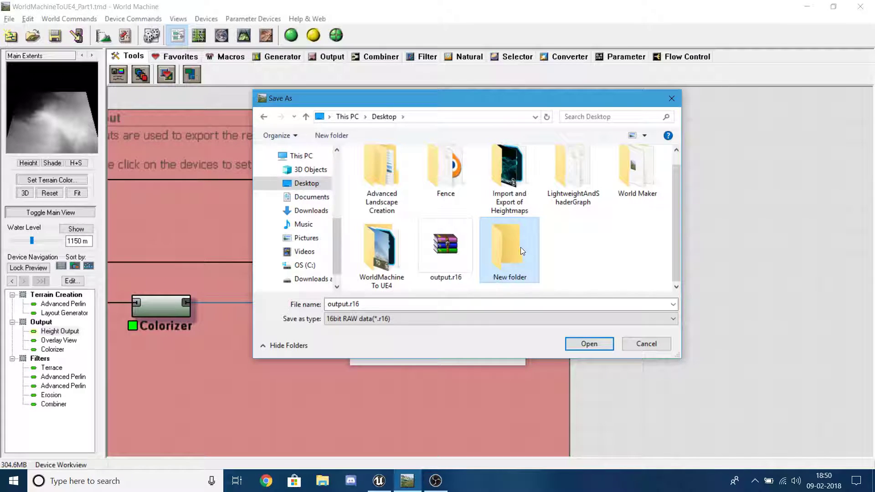
key(Delete)
Step: Set the output file to output.r16 in the WorldMachine To UE4 folder and apply the RAW16 Height Output settings
click(384, 245)
double_click(385, 245)
click(587, 345)
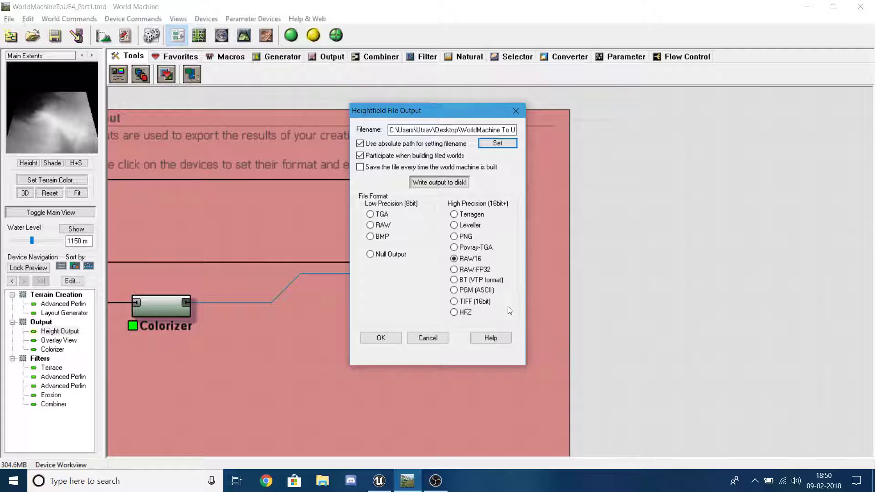
click(466, 262)
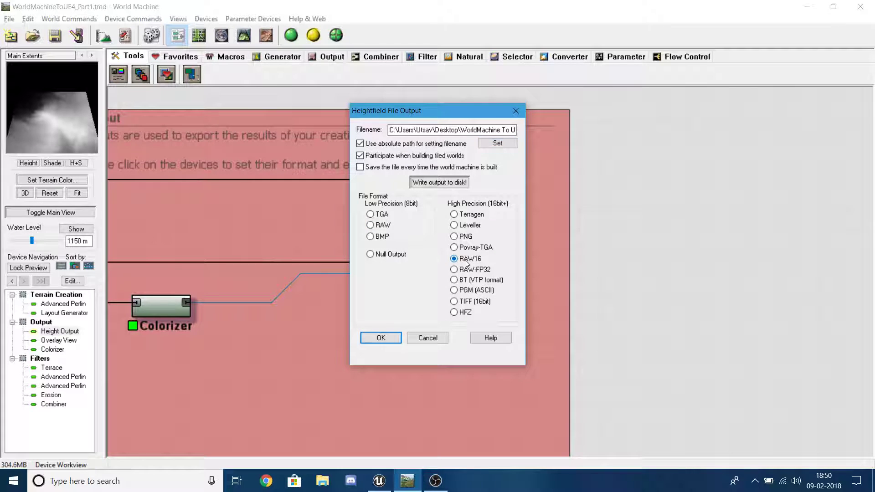
click(398, 338)
Step: Write the Height Output's heightfield file to disk and accept its settings
double_click(433, 188)
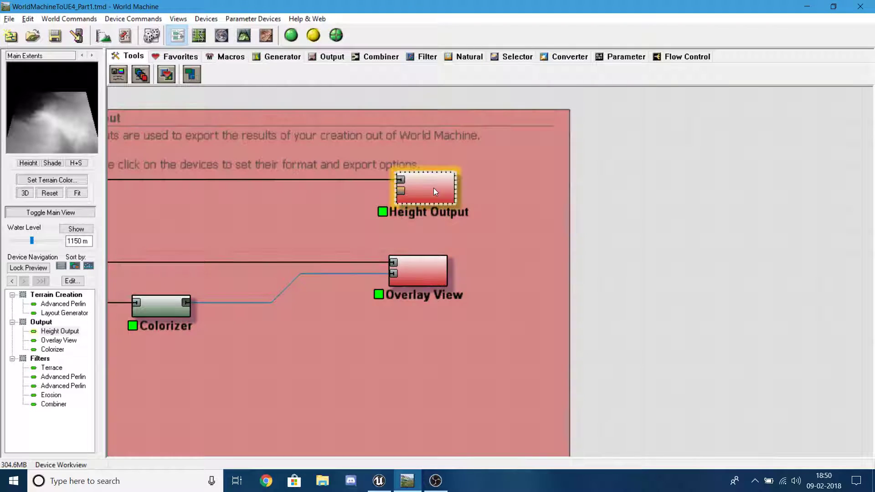
click(436, 183)
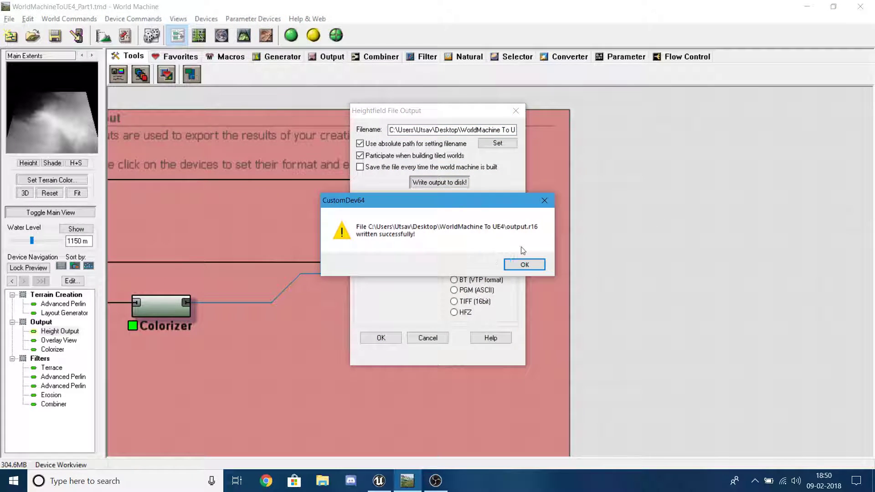
click(507, 265)
click(380, 337)
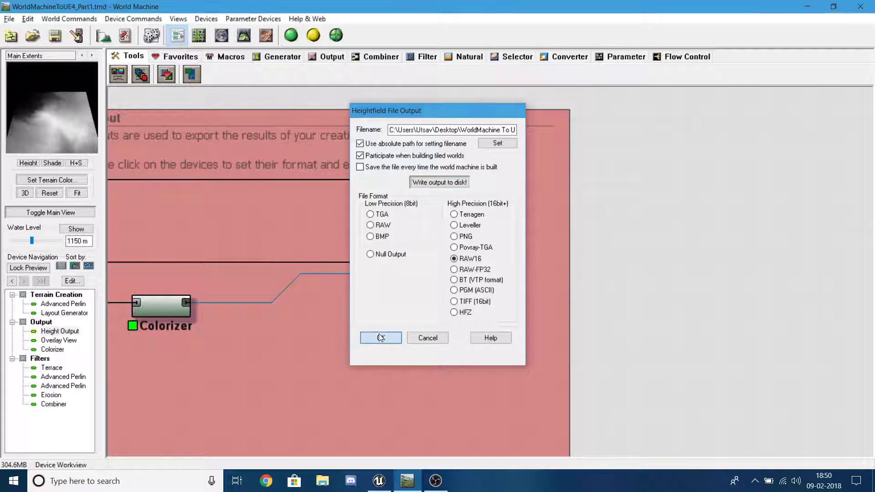
Step: Exit World Machine and save the changes to WorldMachineToUE4_Part1.tmd
click(859, 6)
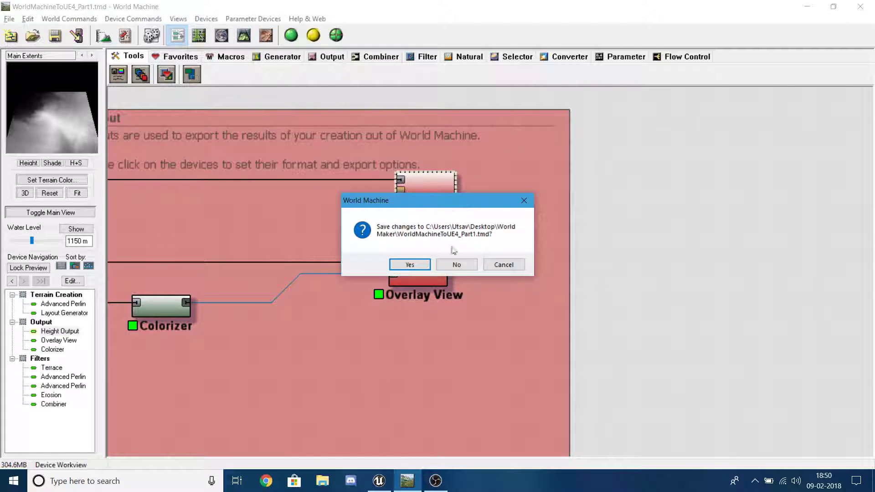
click(409, 265)
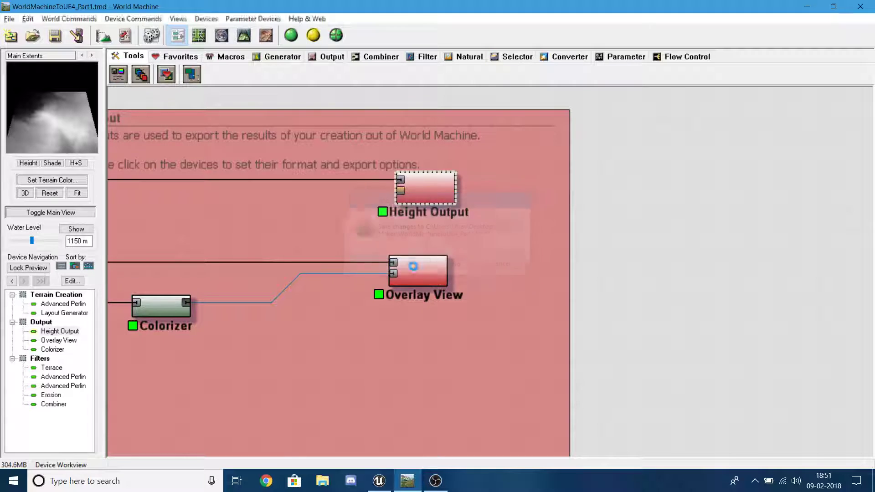
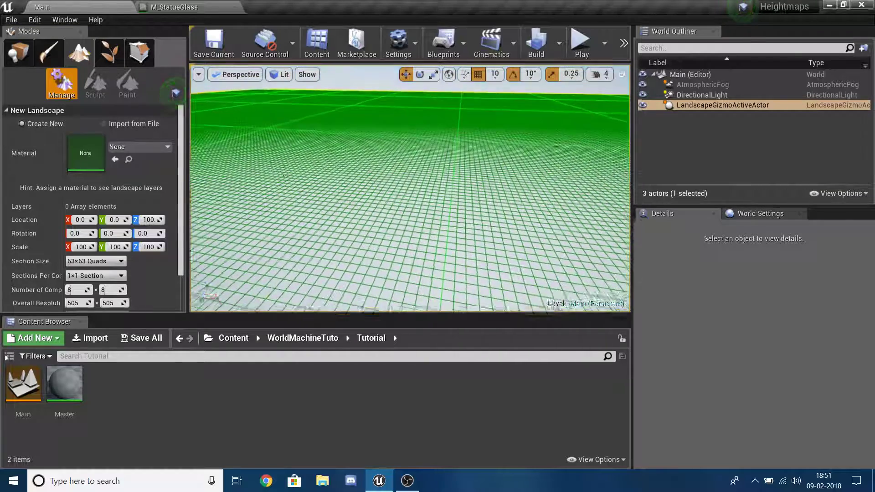
Step: In Unreal Engine, set the new landscape to import from file with output.r16 from the WorldMachine To UE4 folder as heightmap
click(119, 128)
click(159, 138)
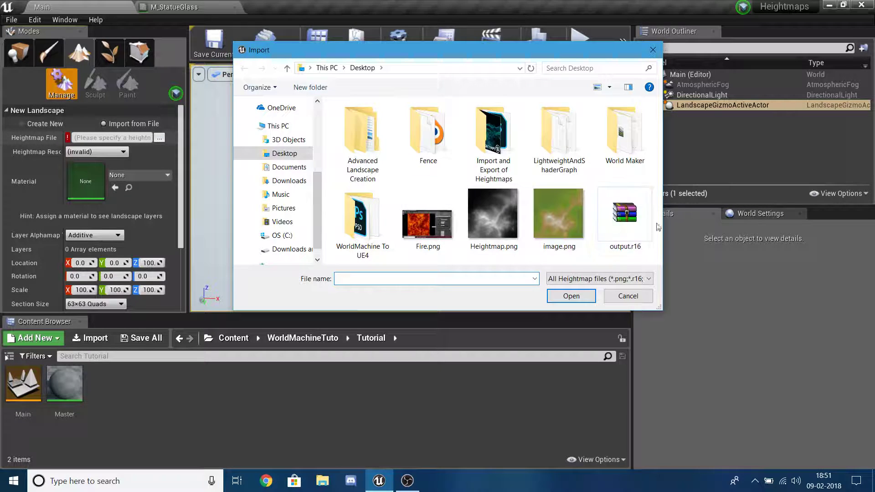
double_click(351, 227)
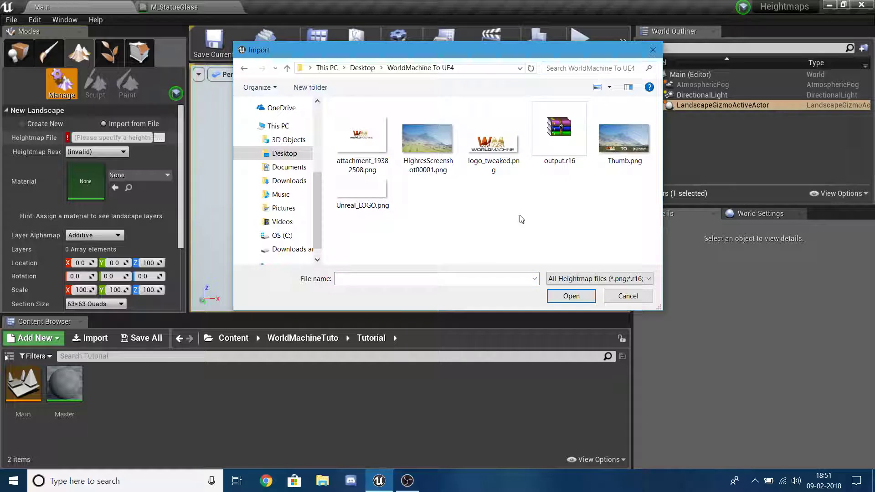
double_click(569, 147)
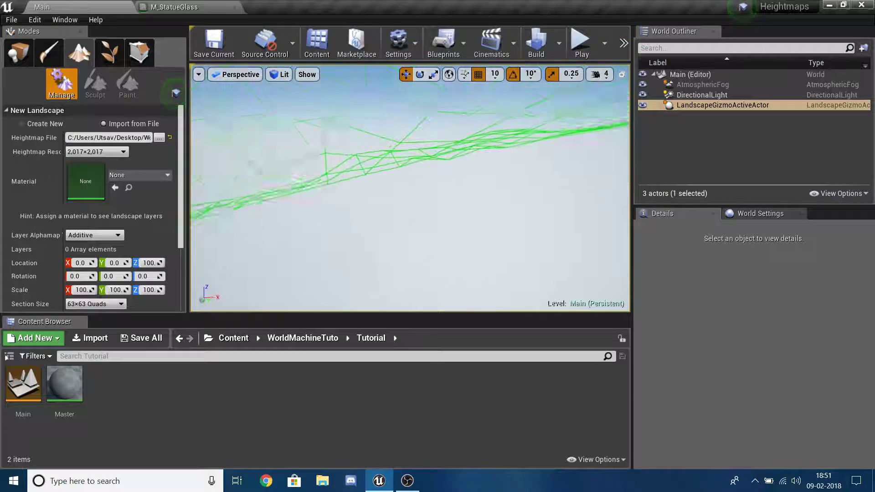
Step: Raise the viewport camera speed to 8 and bring the landscape preview wireframe into view
mouse_move(553, 170)
right_down()
mouse_move(538, 170)
mouse_move(538, 160)
mouse_move(553, 170)
right_up()
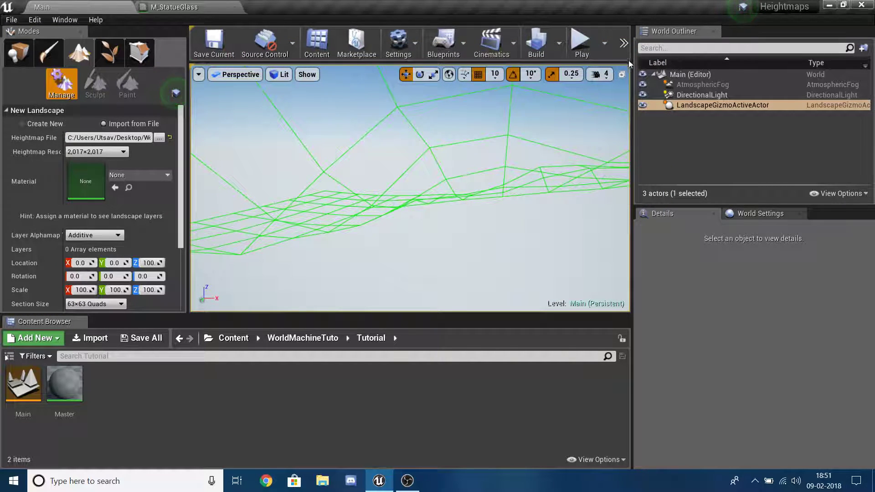
click(600, 74)
drag(627, 101, 637, 110)
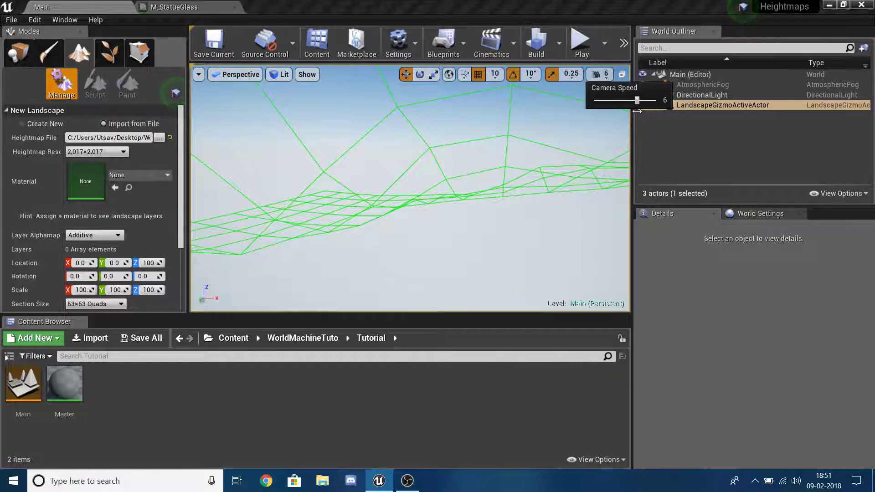
right_drag(588, 114, 606, 123)
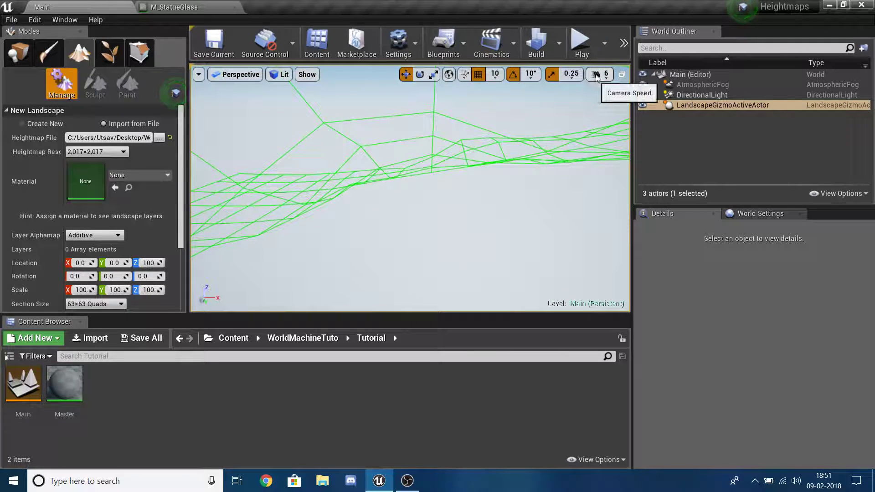
click(600, 74)
drag(637, 100, 656, 100)
right_drag(501, 182, 489, 162)
Step: Fit the new landscape's components to the heightmap data and import it as a landscape
scroll(34, 195, down, 3)
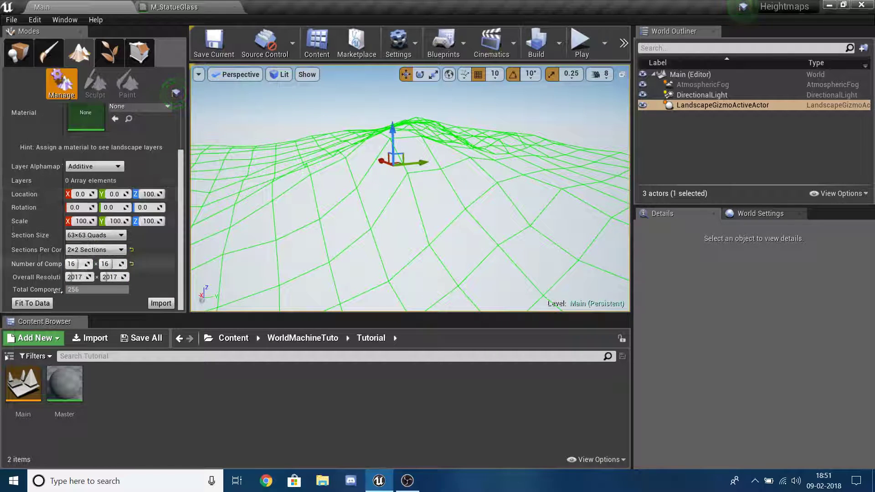
click(28, 304)
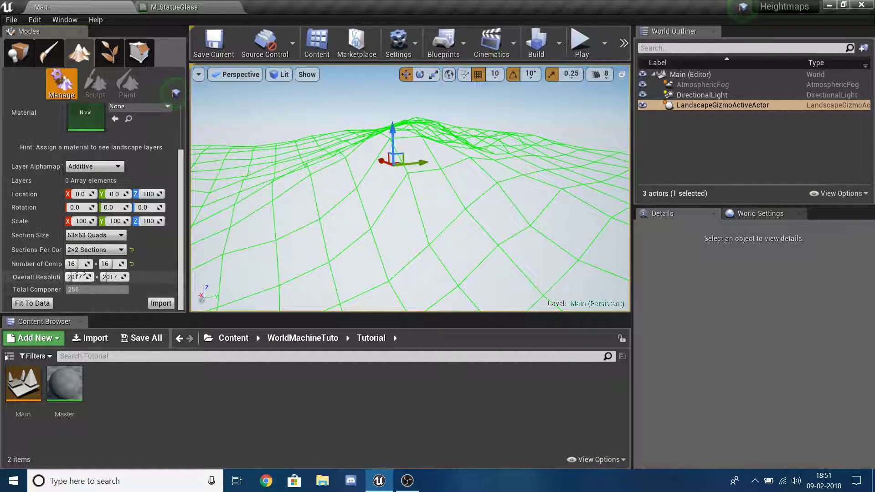
click(38, 304)
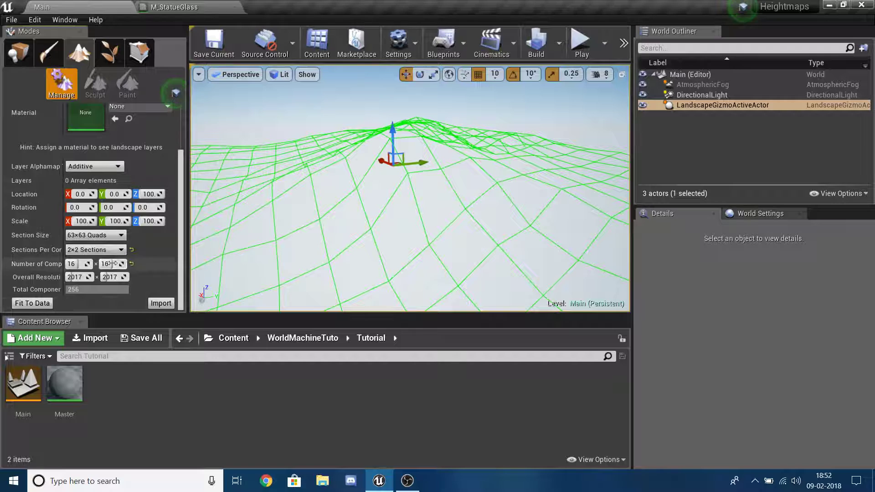
right_drag(446, 230, 458, 239)
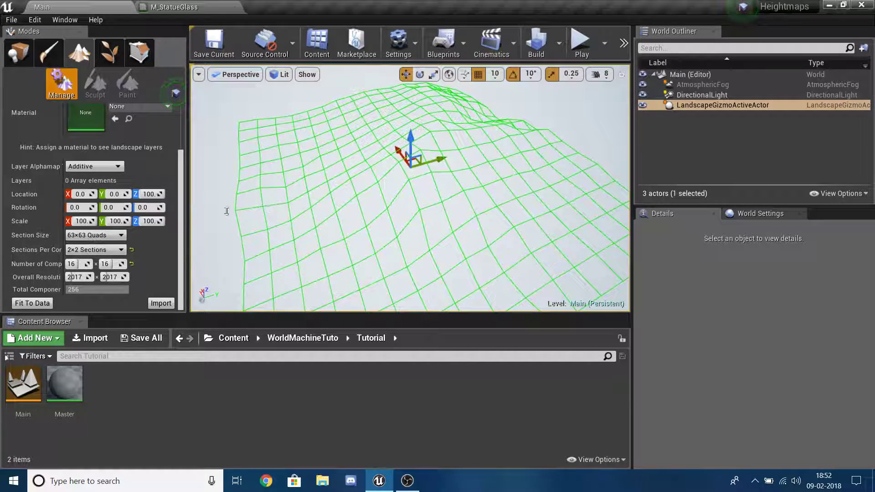
scroll(170, 210, up, 3)
scroll(125, 186, down, 3)
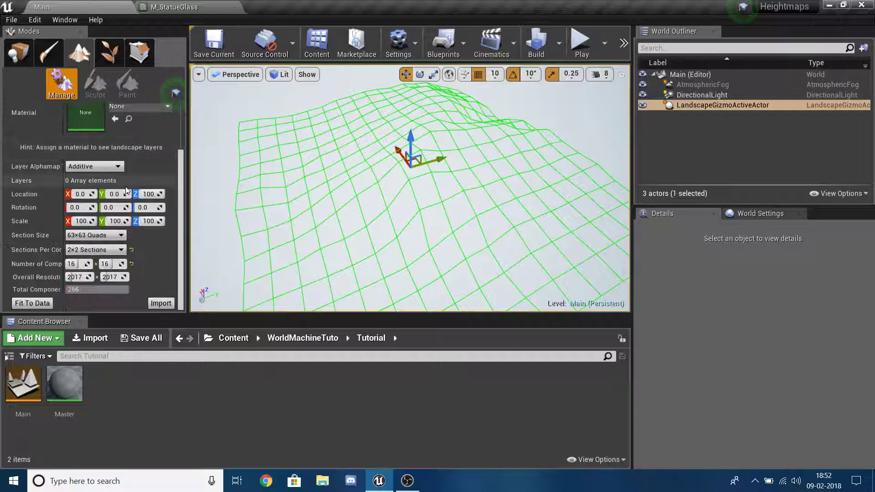
click(167, 303)
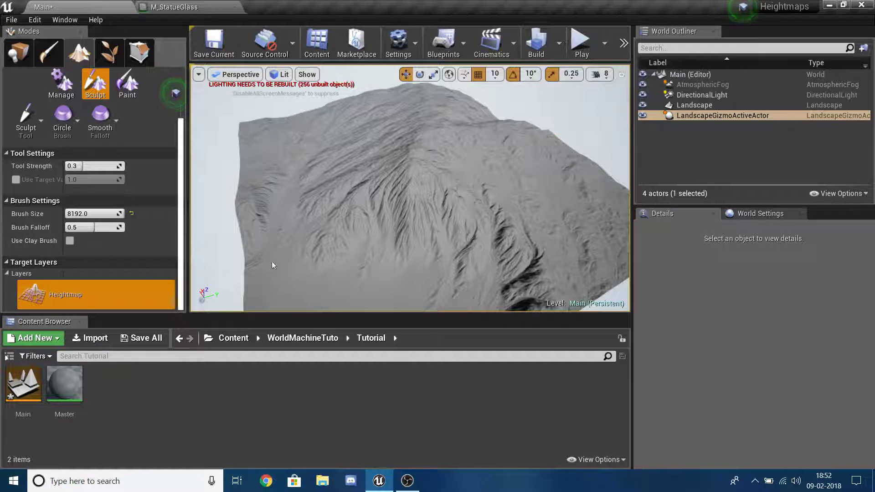
Step: Inspect the imported mountains up close, switch the sculpting tool to Smooth and enable Detail Smooth
right_drag(274, 264, 296, 191)
right_drag(430, 169, 431, 201)
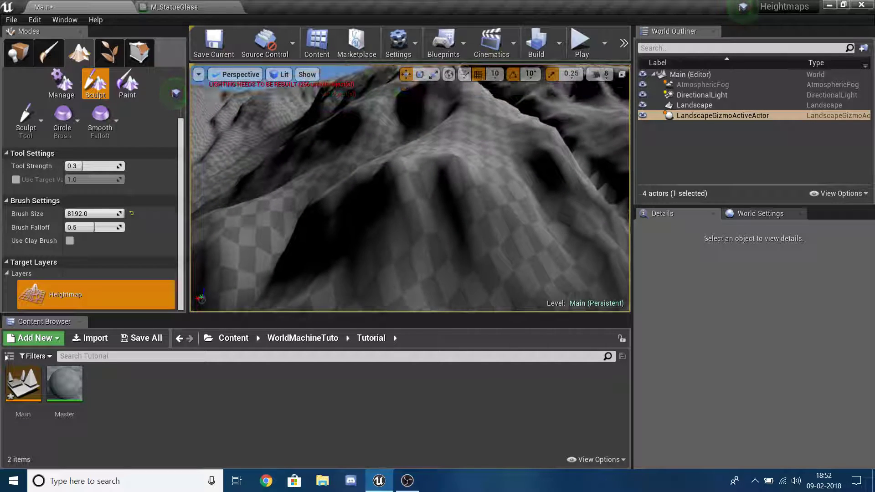
right_drag(372, 237, 524, 228)
click(37, 131)
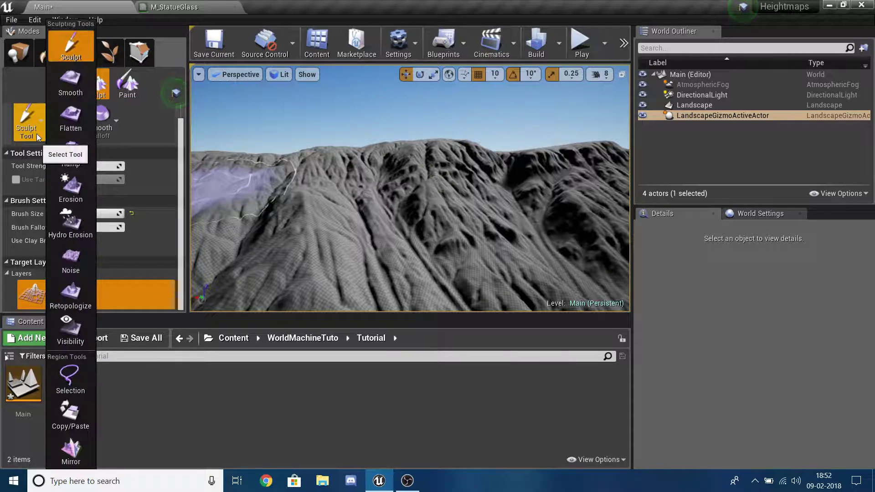
click(70, 82)
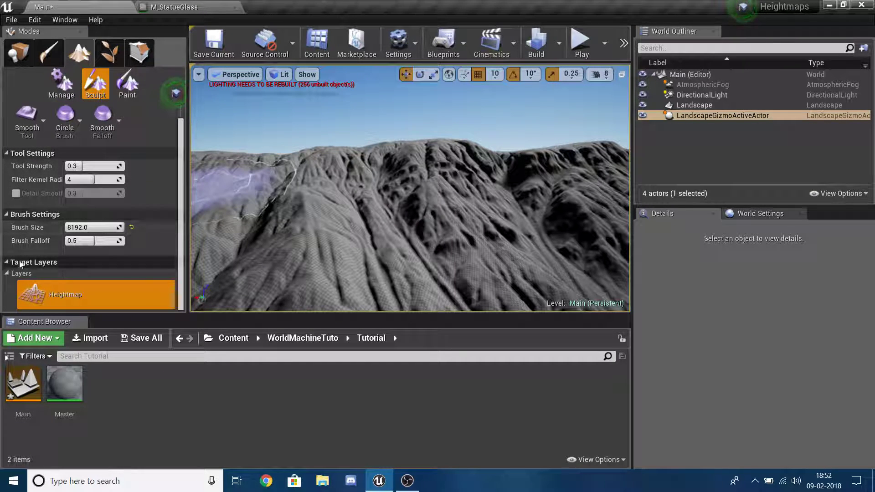
click(16, 193)
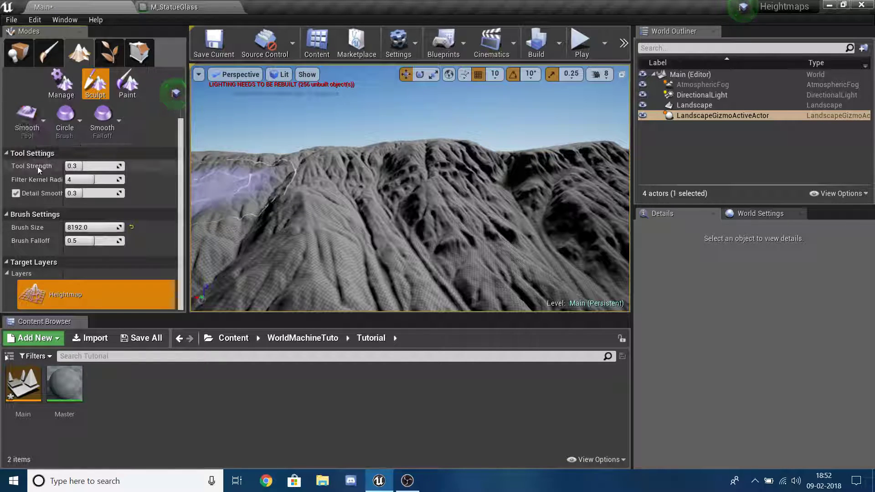
click(20, 153)
click(19, 174)
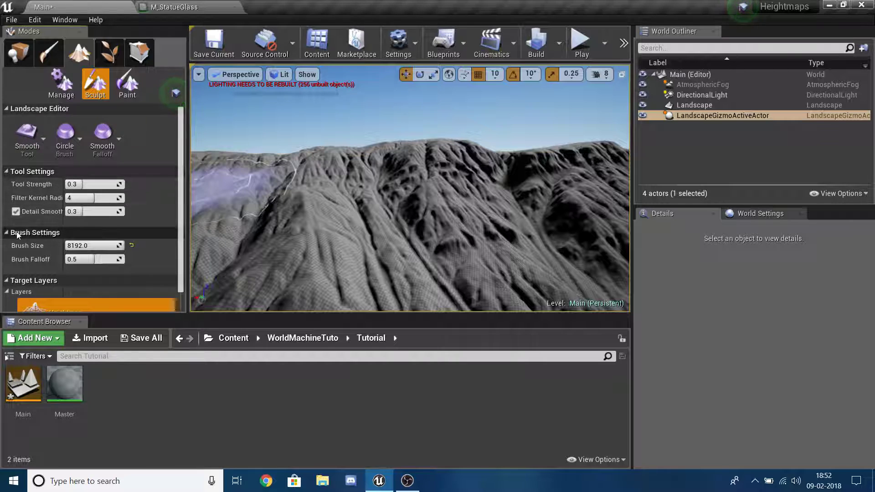
click(17, 234)
click(17, 235)
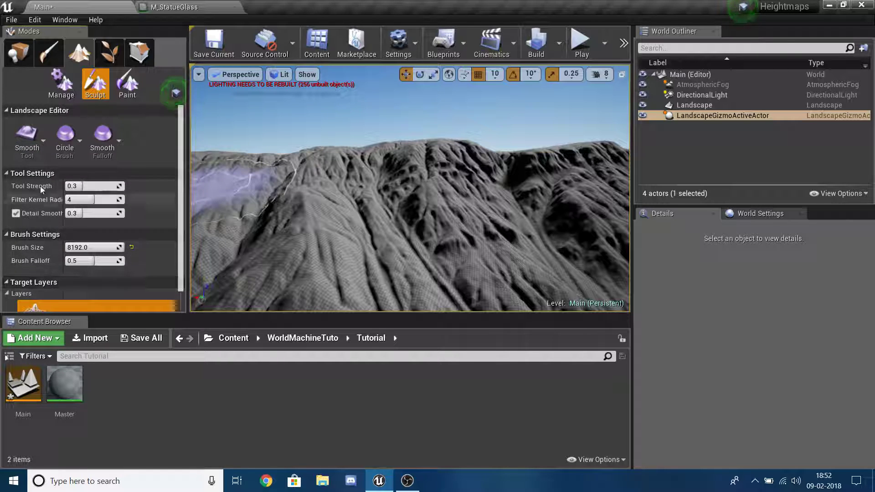
Step: Try a filter kernel radius of 6 for the Smooth tool
drag(80, 201, 103, 200)
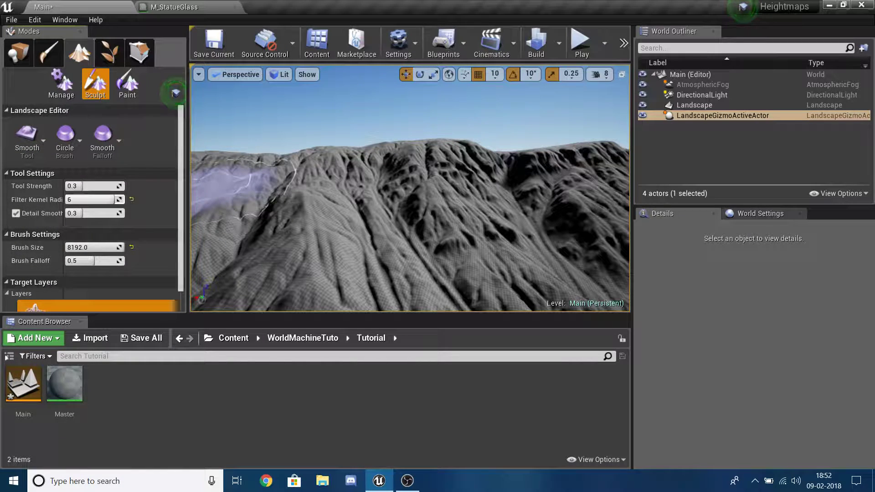
scroll(96, 164, down, 1)
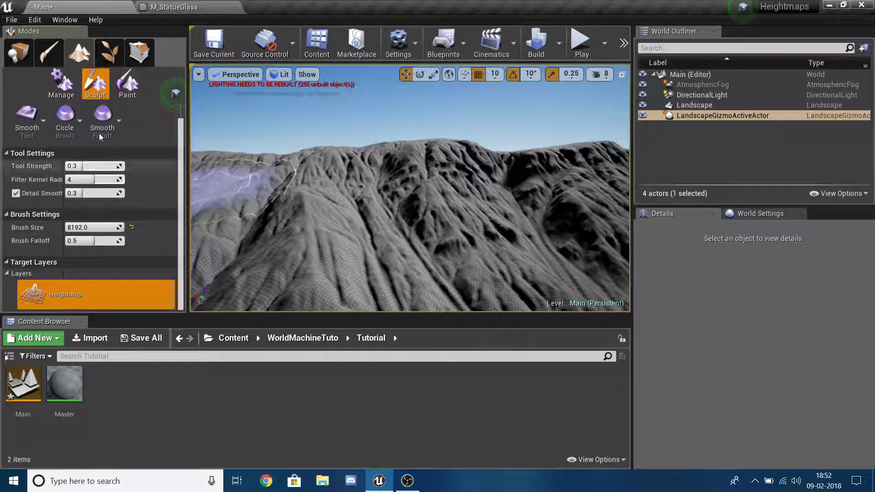
Step: Switch the Smooth tool's brush type from Circle to Alpha and preview it on the mountain slopes
click(108, 121)
click(81, 122)
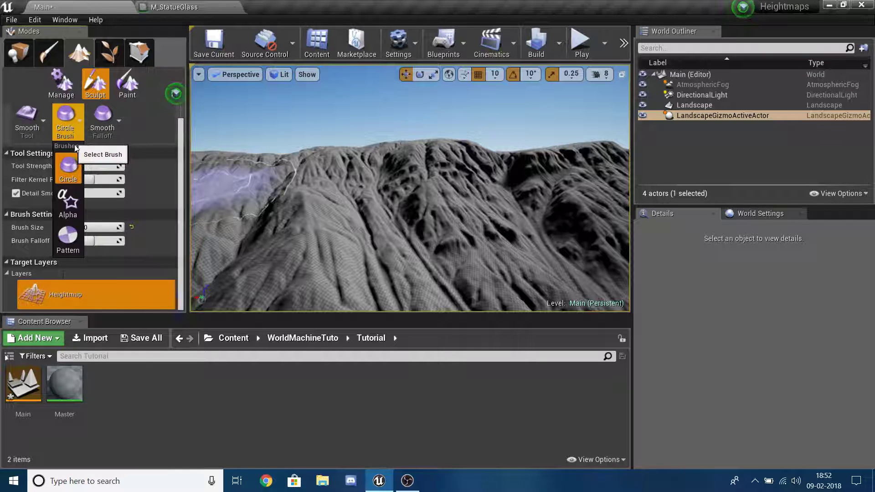
click(78, 204)
scroll(125, 239, down, 3)
scroll(124, 239, up, 2)
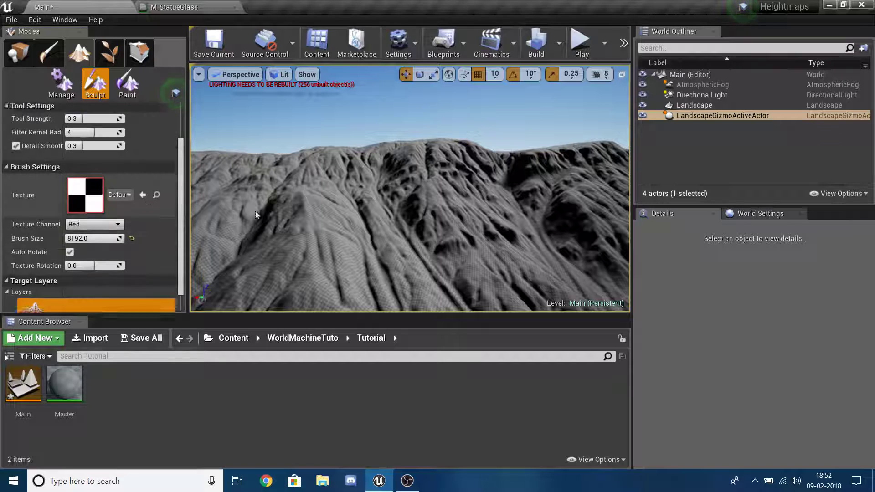
right_drag(427, 205, 465, 243)
scroll(410, 192, down, 5)
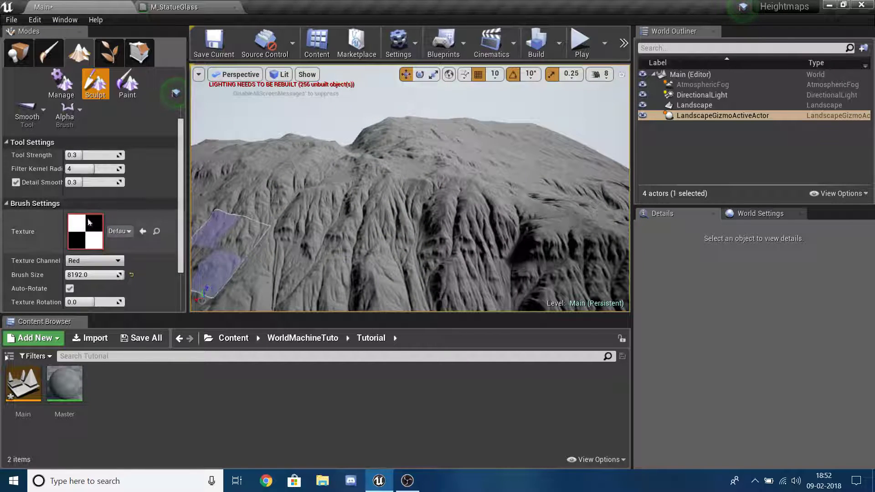
click(131, 234)
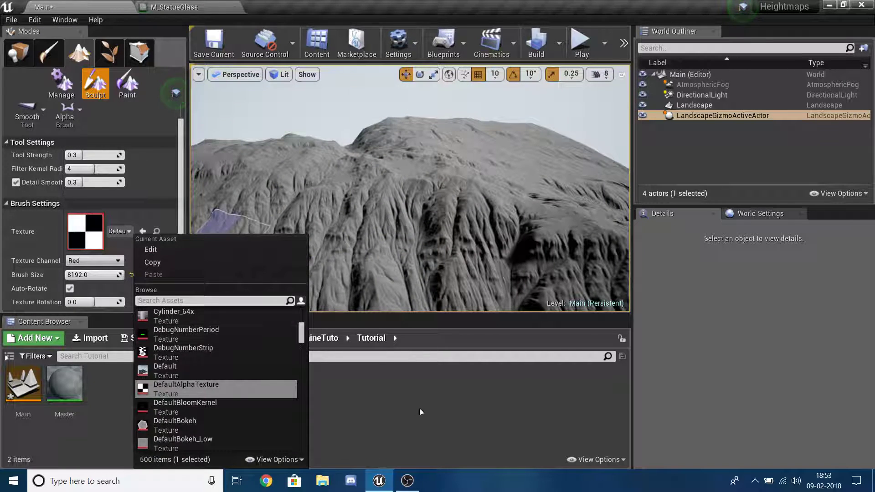
click(379, 481)
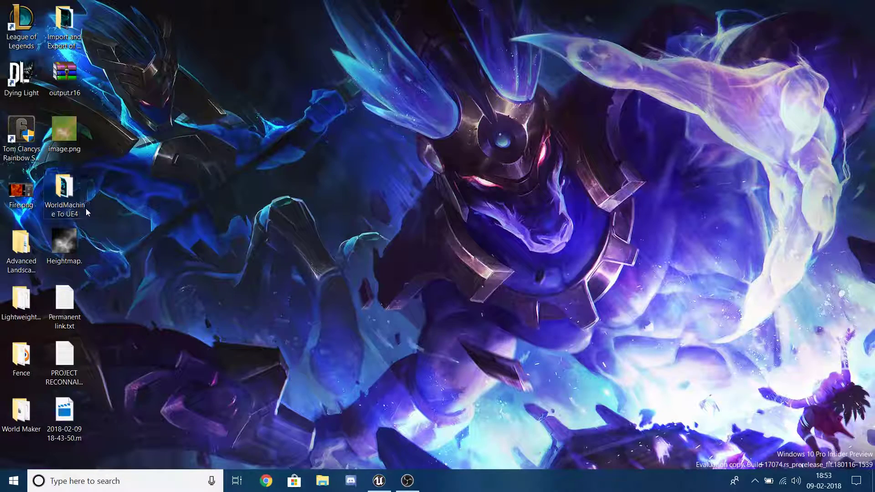
key(alt+Tab)
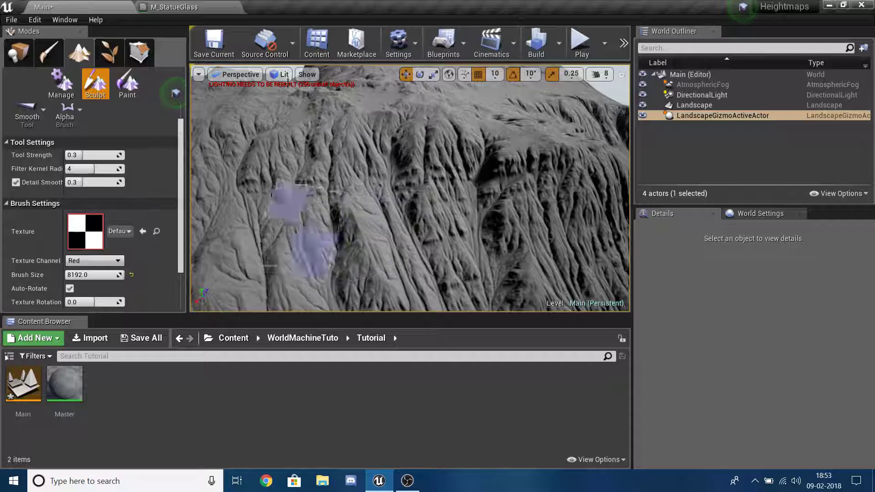
key(super)
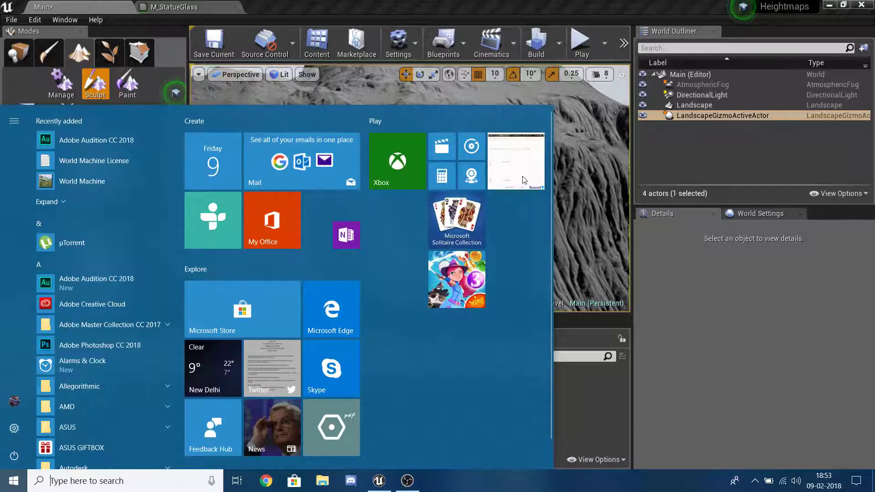
key(super)
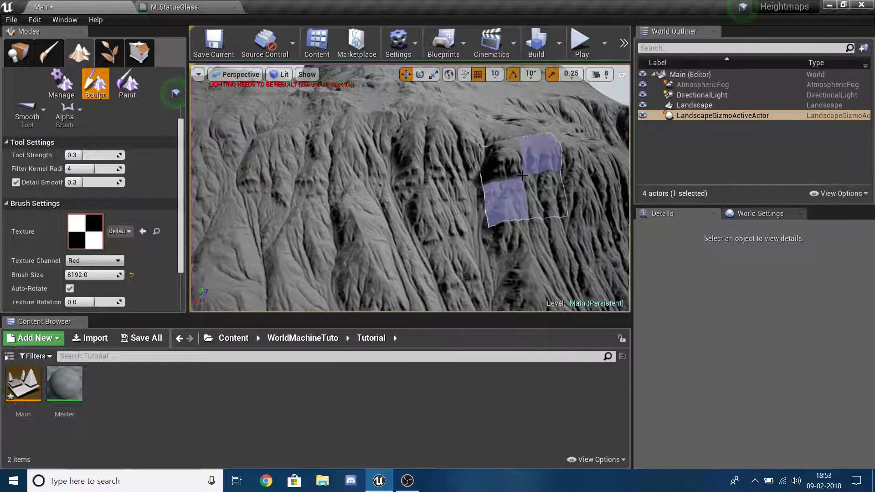
Step: Export the landscape's heightmap layer as Heightmap.png into the WorldMachine To UE4 folder on the desktop
click(61, 85)
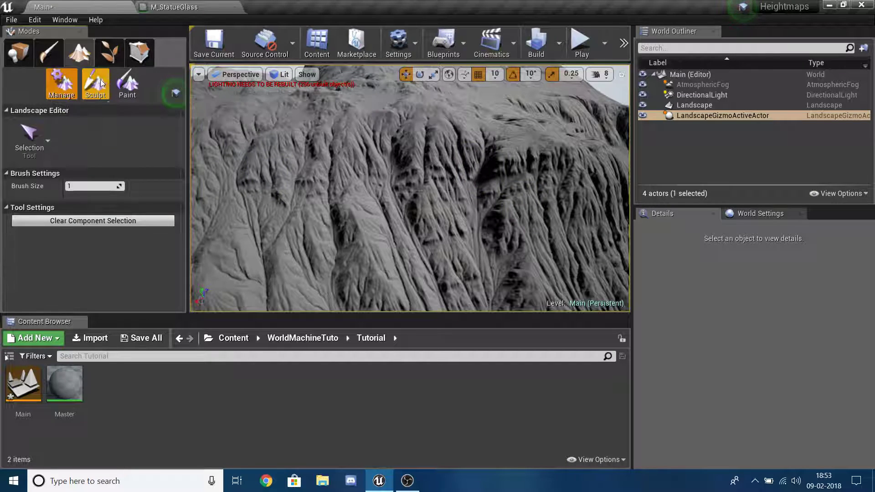
click(101, 82)
scroll(120, 205, down, 4)
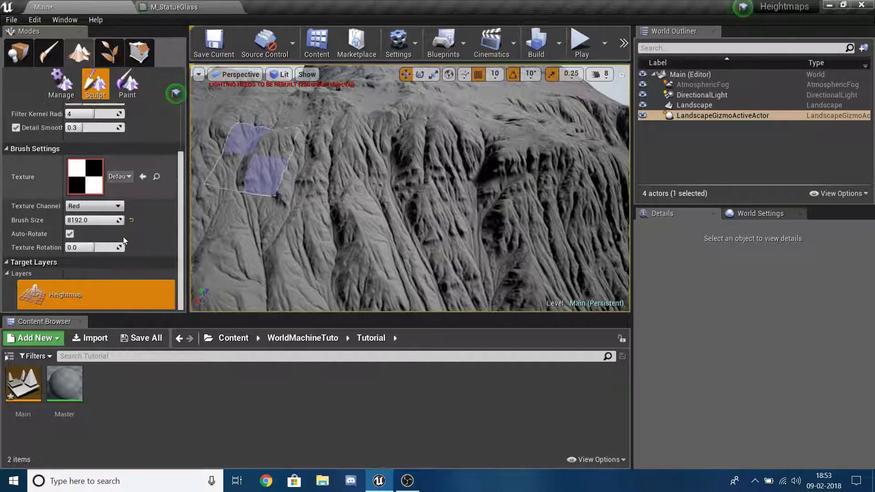
right_click(96, 289)
click(123, 299)
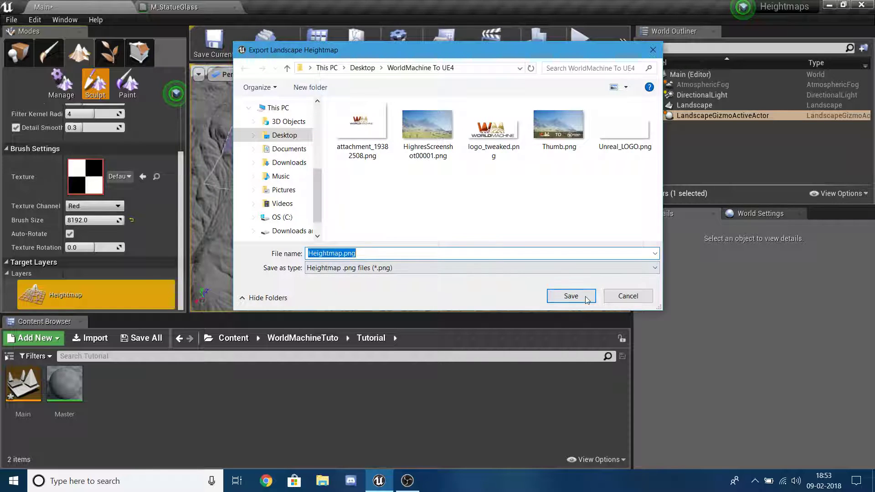
click(586, 300)
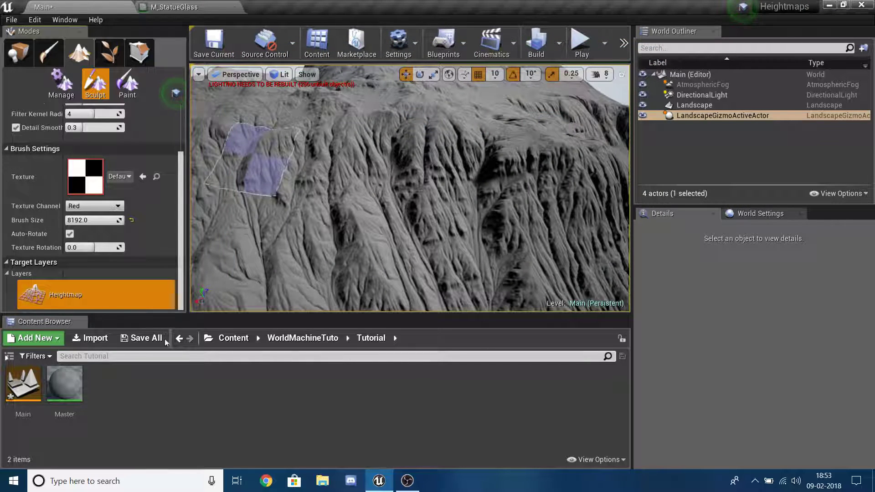
Step: Import Heightmap.png from the desktop's WorldMachine To UE4 folder into the project's Tutorial folder
right_click(182, 392)
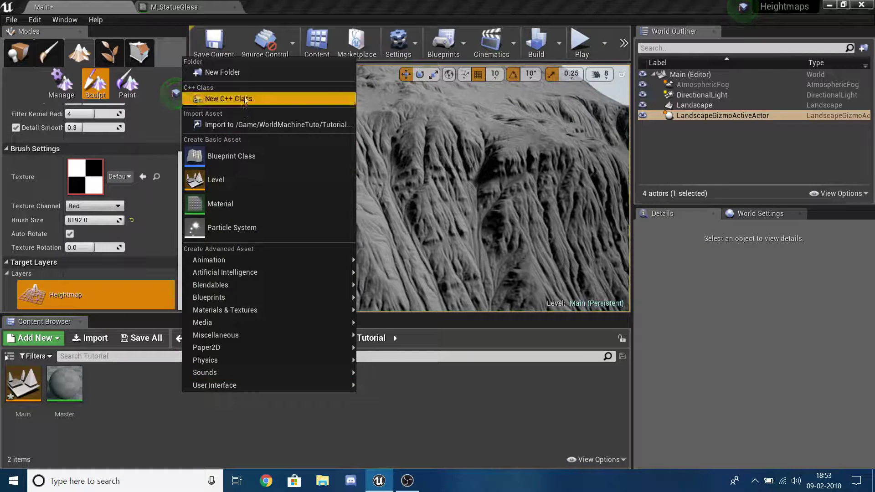
click(237, 125)
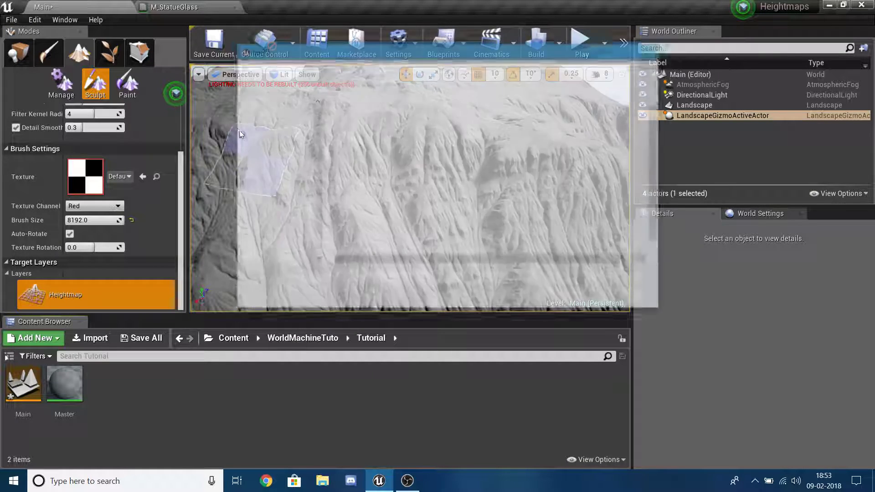
click(282, 154)
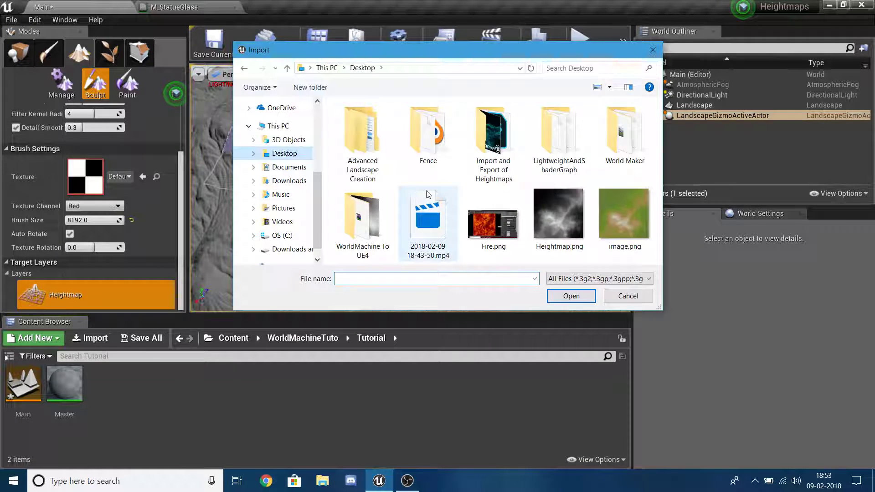
double_click(350, 217)
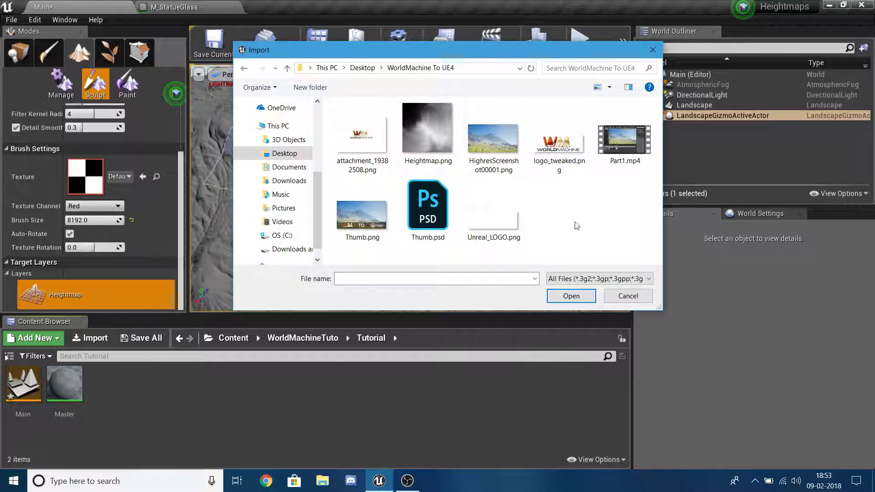
double_click(441, 133)
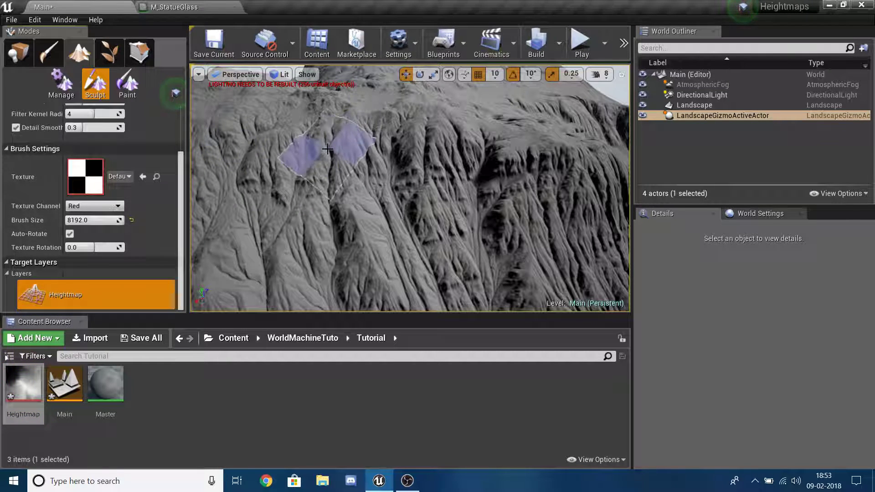
Step: Try to assign the imported Heightmap asset directly to the alpha brush's texture
click(3, 408)
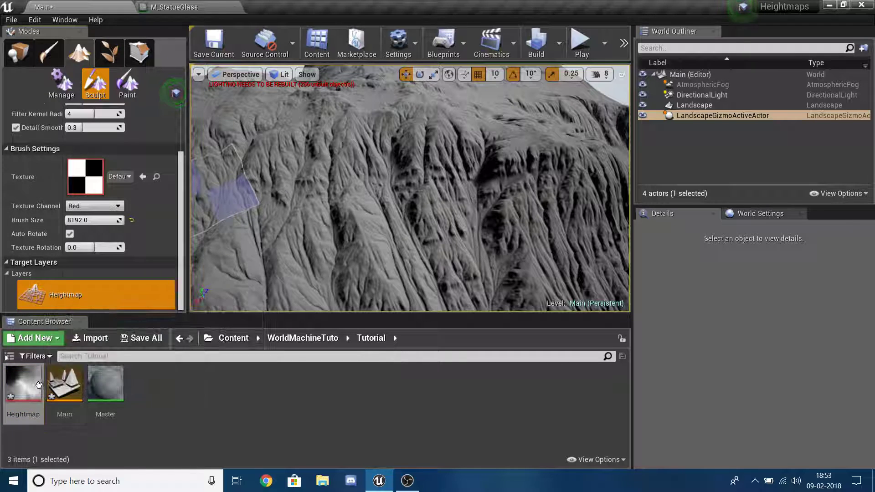
drag(23, 385, 92, 185)
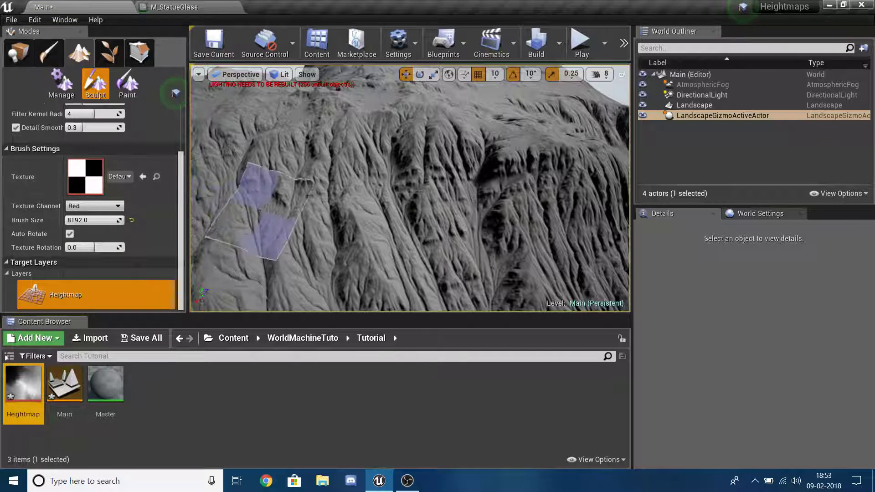
key(s)
right_drag(269, 205, 269, 180)
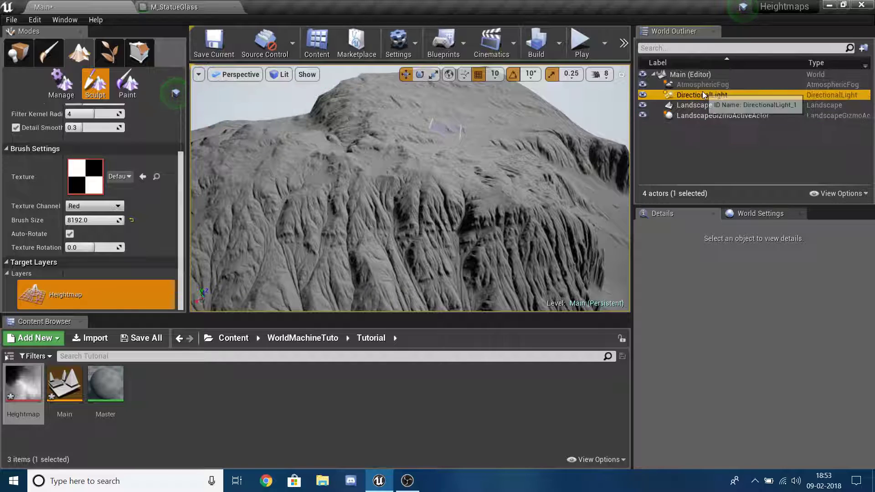
Step: Set the directional light's mobility to Movable and select the LandscapeGizmoActiveActor
click(701, 95)
scroll(784, 388, down, 1)
scroll(784, 385, up, 1)
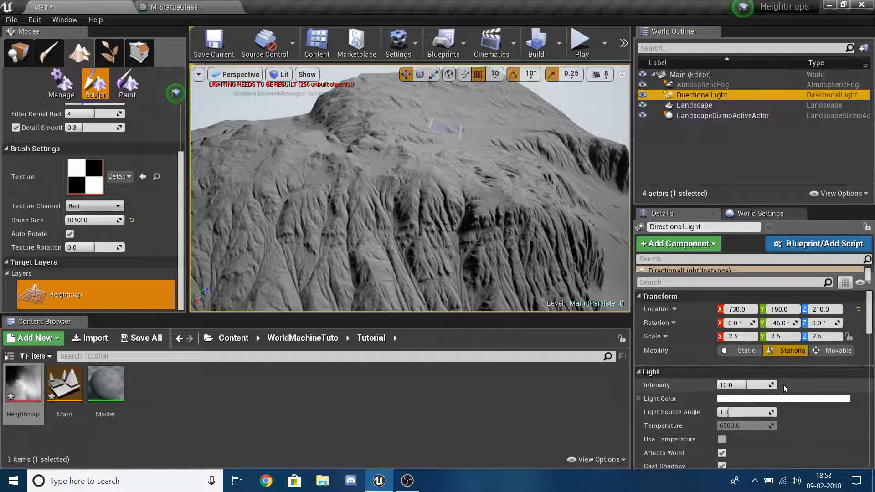
click(835, 351)
click(727, 134)
double_click(725, 116)
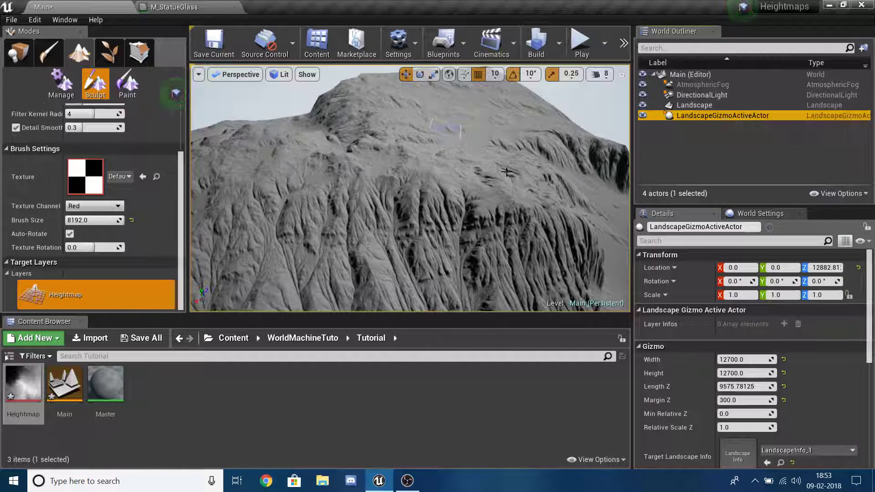
Step: Restore Detail Smooth to its default of 0.3 and the brush's texture rotation to 0.0
right_drag(410, 191, 406, 183)
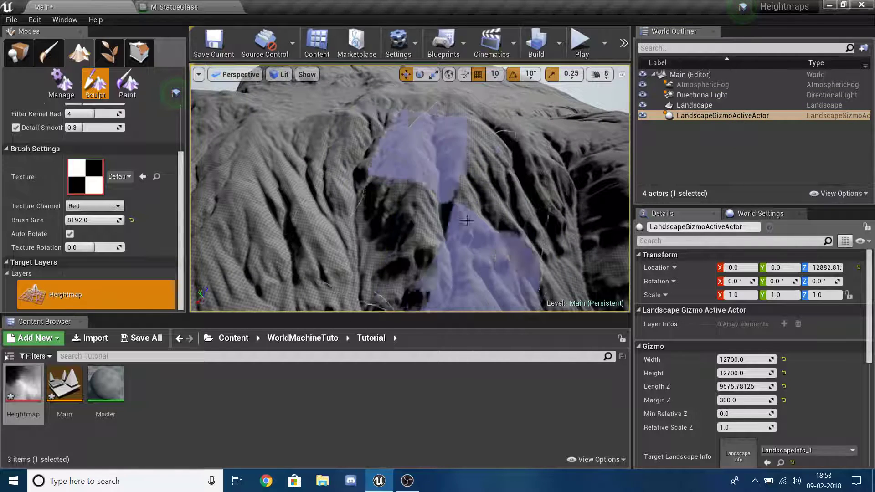
right_drag(412, 214, 381, 228)
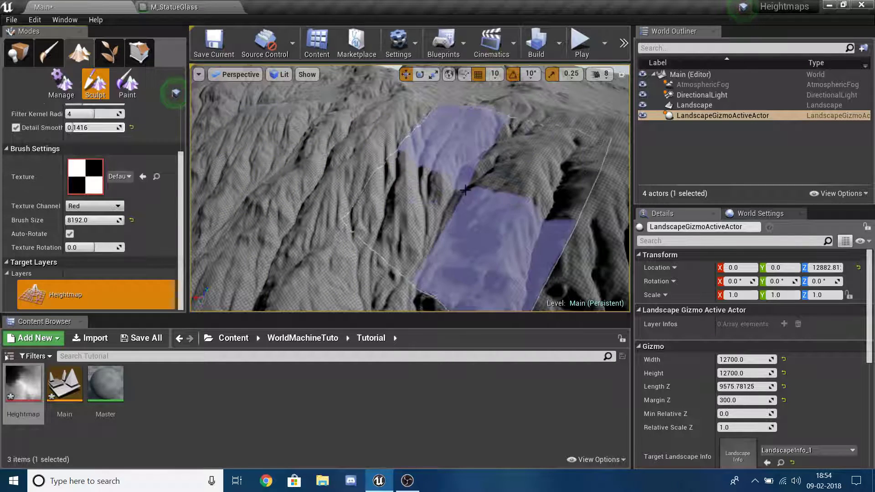
click(132, 127)
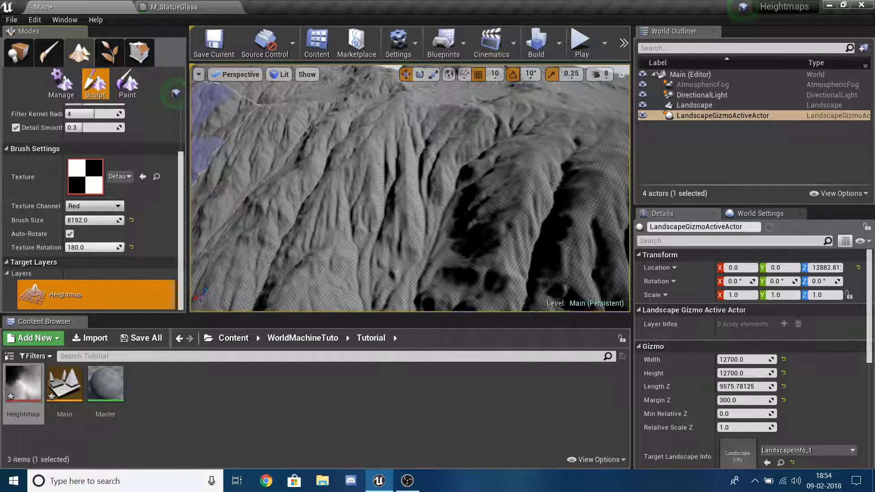
click(131, 247)
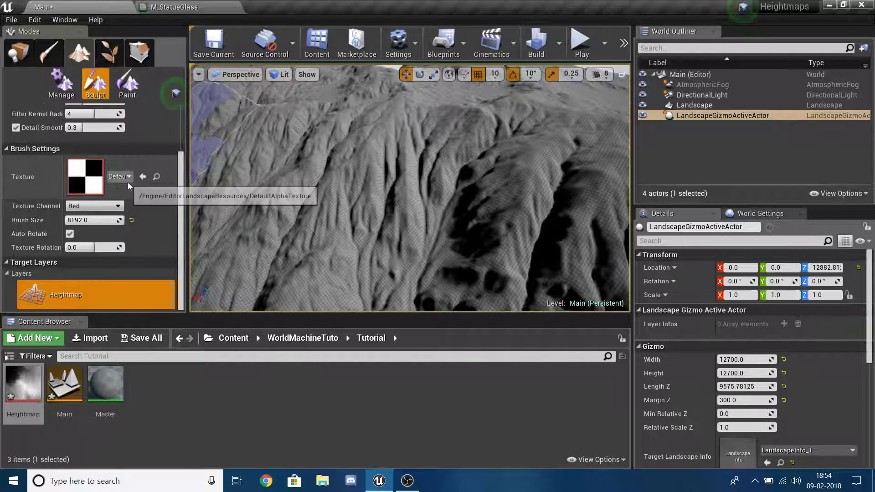
Step: Search the available brush textures for Heightmap and try to use the imported one for the alpha brush
click(128, 180)
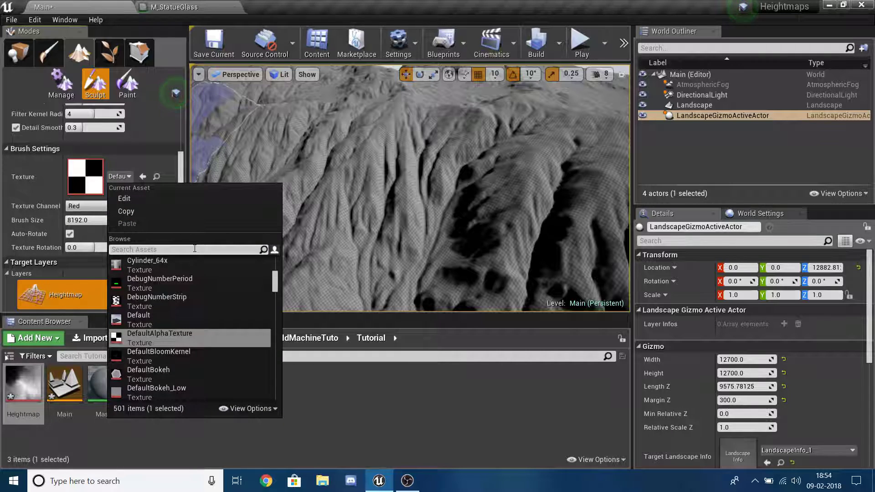
text(Hei)
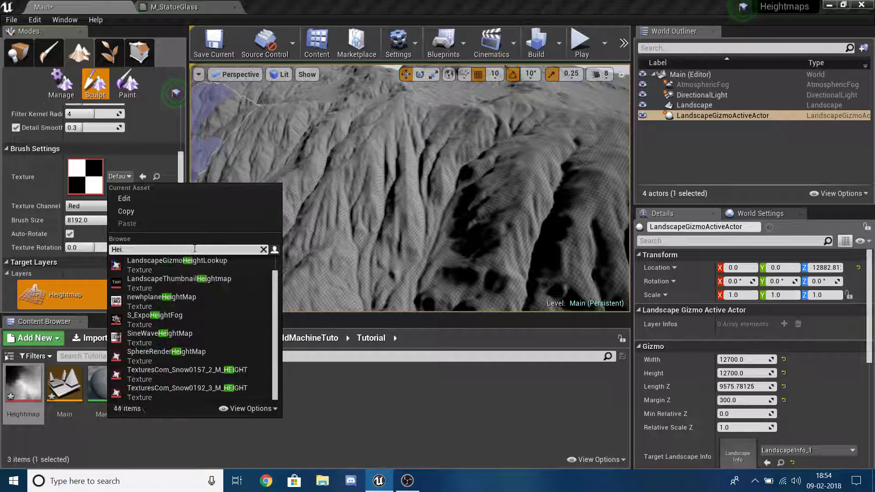
text(ghtmap)
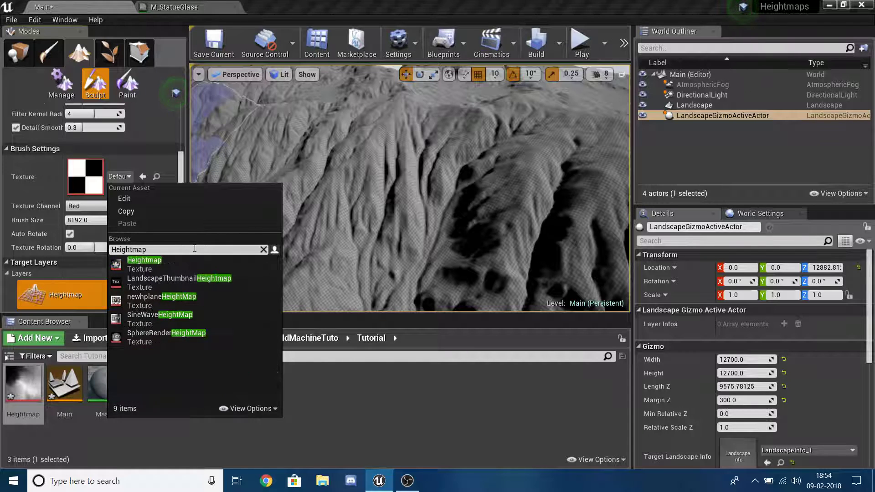
click(166, 268)
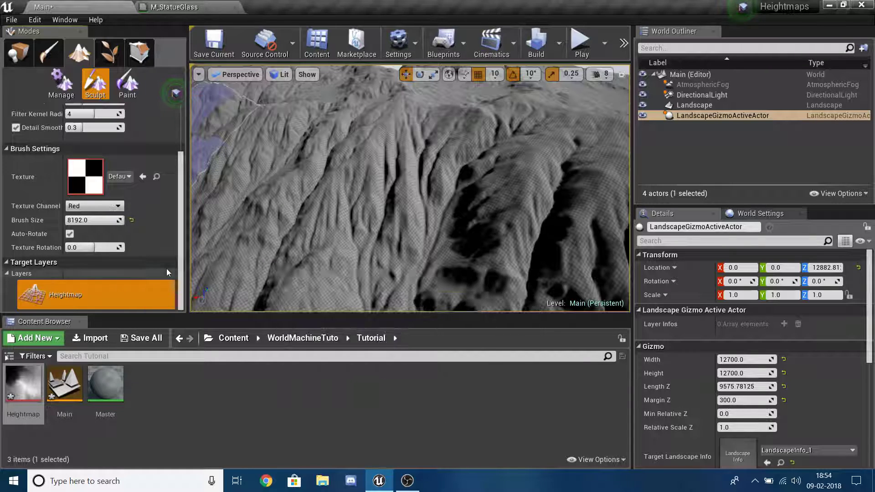
Step: Try a tool strength of 1.0 for the Smooth tool
scroll(134, 251, up, 4)
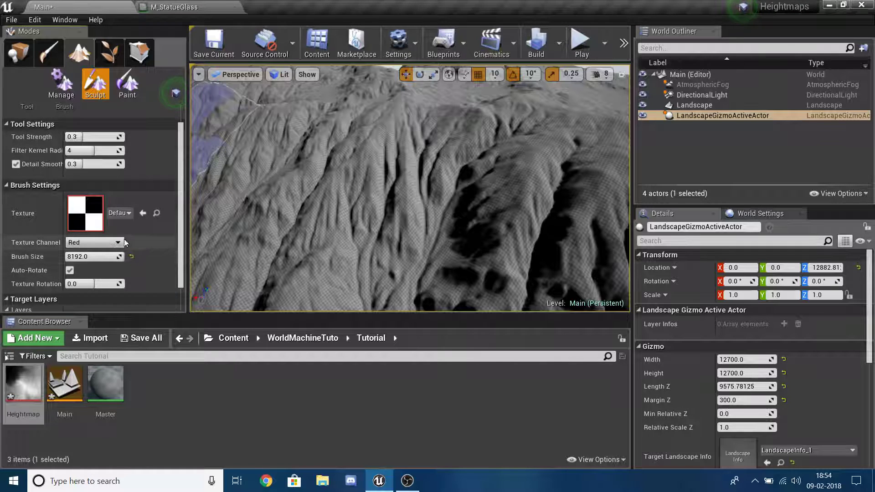
click(41, 138)
click(41, 138)
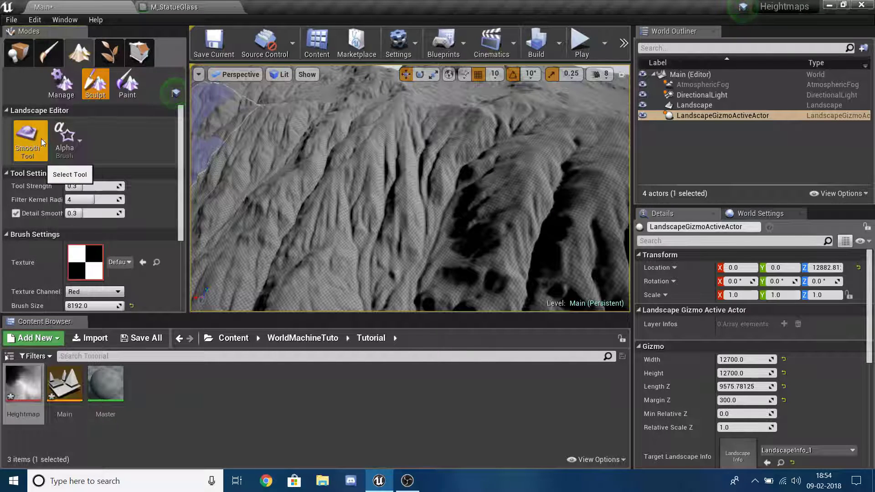
scroll(139, 162, down, 4)
scroll(138, 160, up, 3)
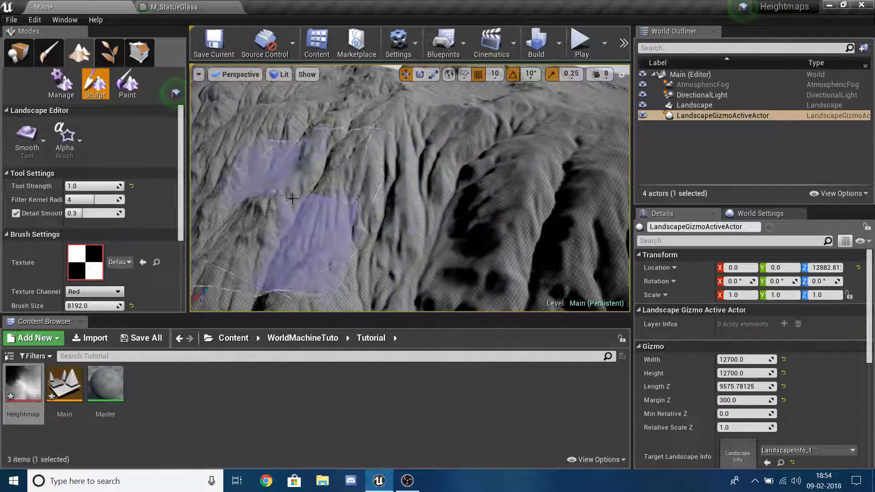
Step: Reset the Smooth tool's strength to 0.3 and set its filter kernel radius to 2
click(131, 187)
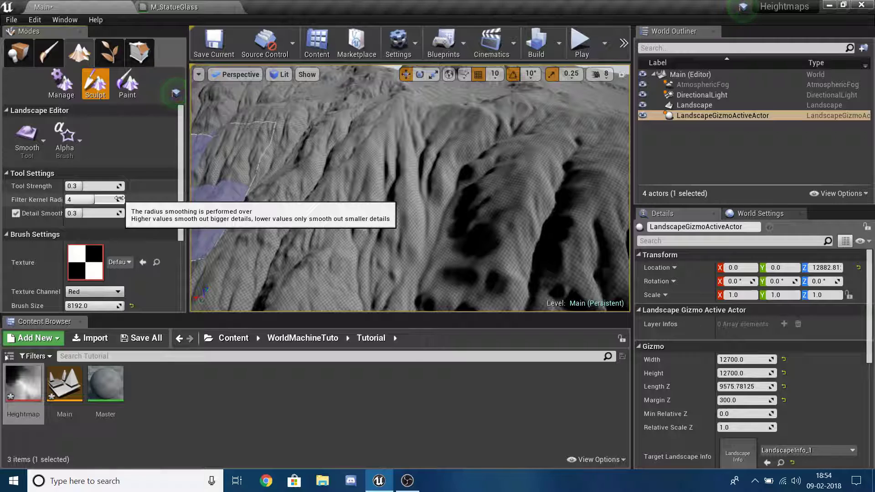
drag(119, 198, 110, 199)
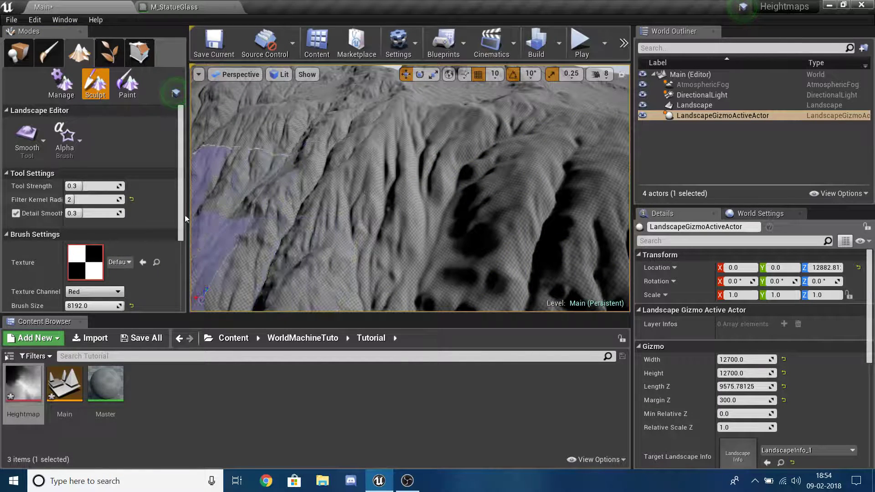
Step: Set the Smooth tool's filter kernel radius to 4 and reset the brush size to its default of 2048
drag(101, 203, 107, 204)
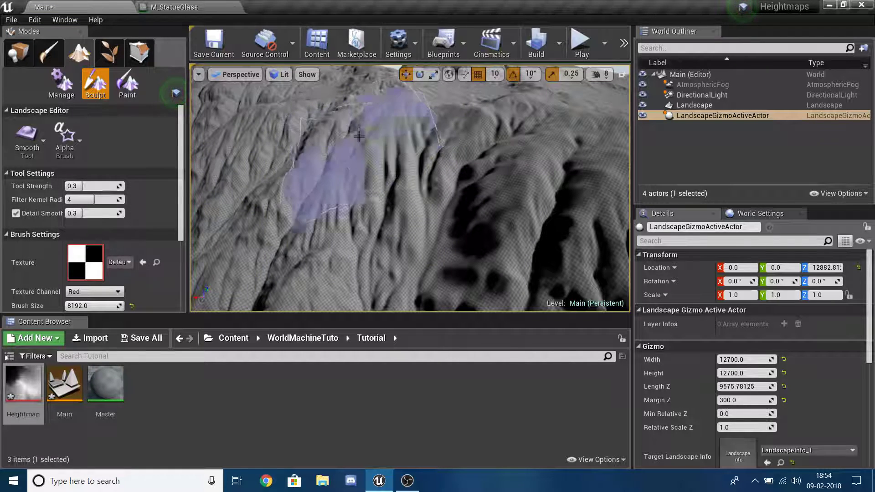
right_drag(465, 155, 458, 162)
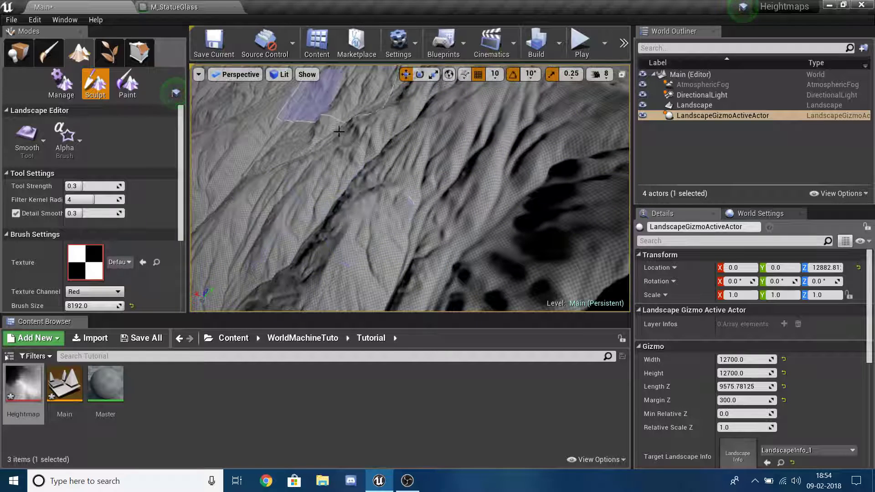
mouse_move(326, 235)
right_down()
mouse_move(398, 229)
mouse_move(395, 204)
mouse_move(346, 196)
mouse_move(374, 214)
right_up()
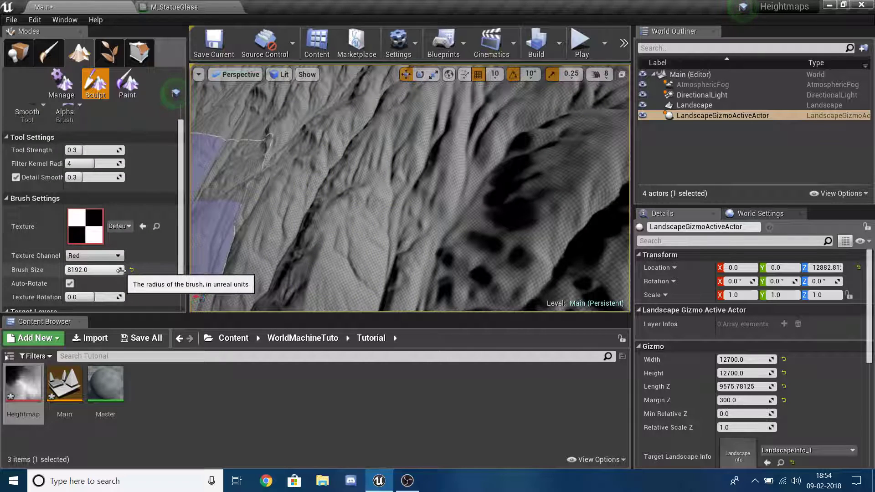
click(131, 269)
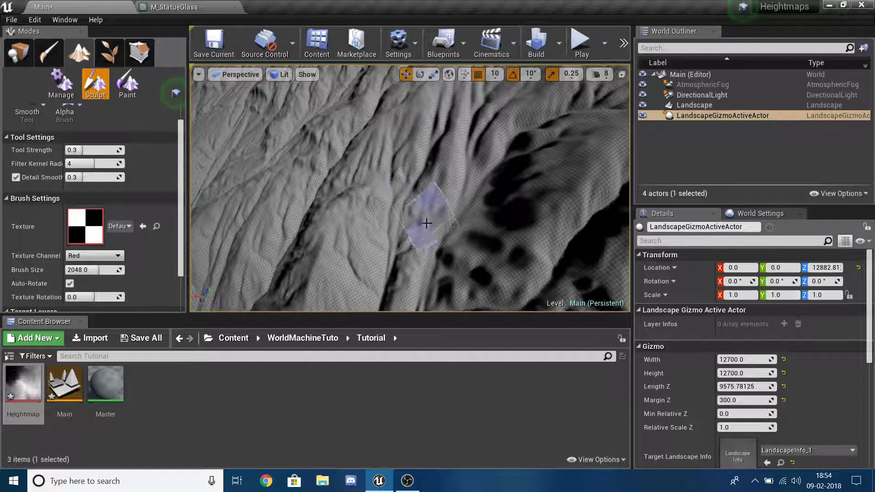
key(w)
mouse_move(419, 261)
right_down()
mouse_move(433, 241)
mouse_move(395, 214)
mouse_move(394, 182)
mouse_move(395, 214)
right_up()
key(s)
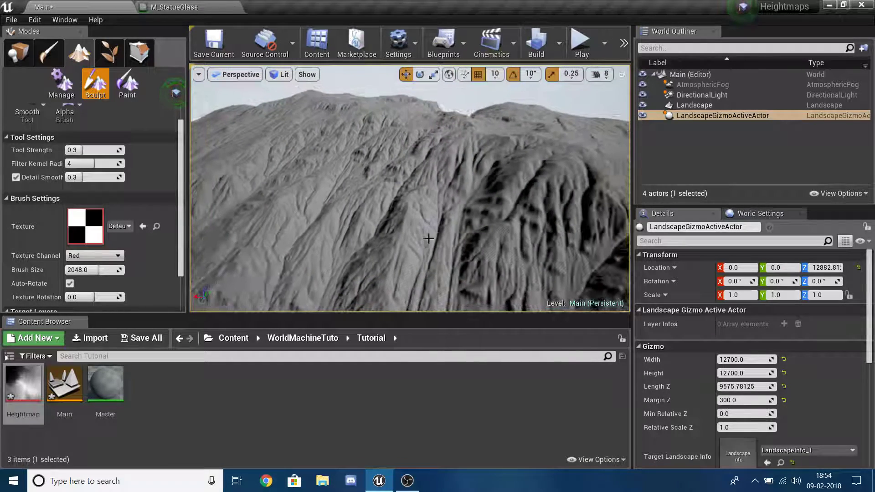
Step: Try to assign the DebugNumberPeriod texture to the alpha brush
scroll(90, 294, down, 1)
scroll(90, 291, up, 3)
scroll(87, 256, down, 3)
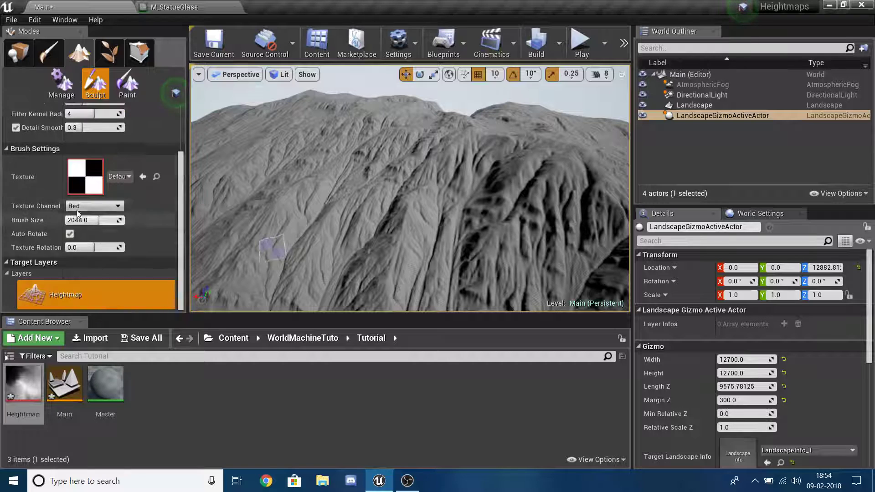
click(114, 195)
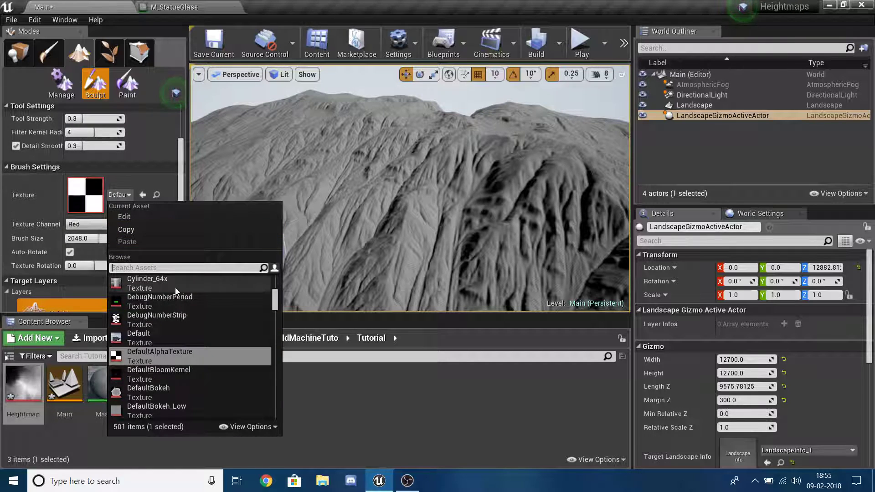
click(157, 301)
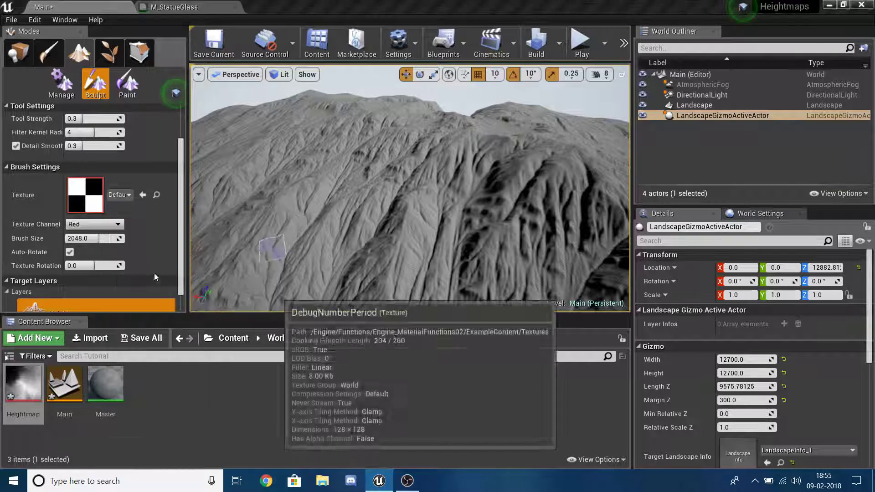
Step: Try to assign the Heightmap asset as the alpha brush's texture and open the asset to examine its texture details
click(127, 196)
mouse_move(25, 392)
mouse_down()
mouse_move(125, 243)
mouse_move(116, 202)
mouse_move(79, 187)
mouse_move(85, 195)
mouse_up()
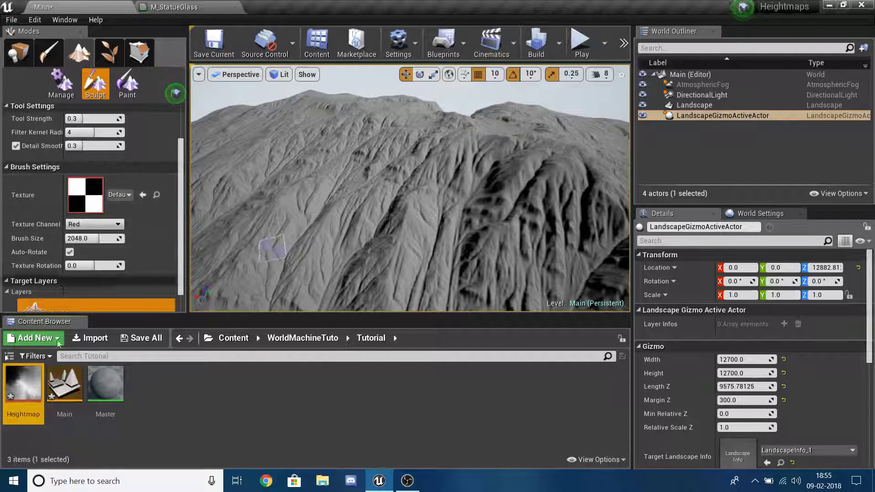
drag(28, 387, 86, 196)
double_click(34, 383)
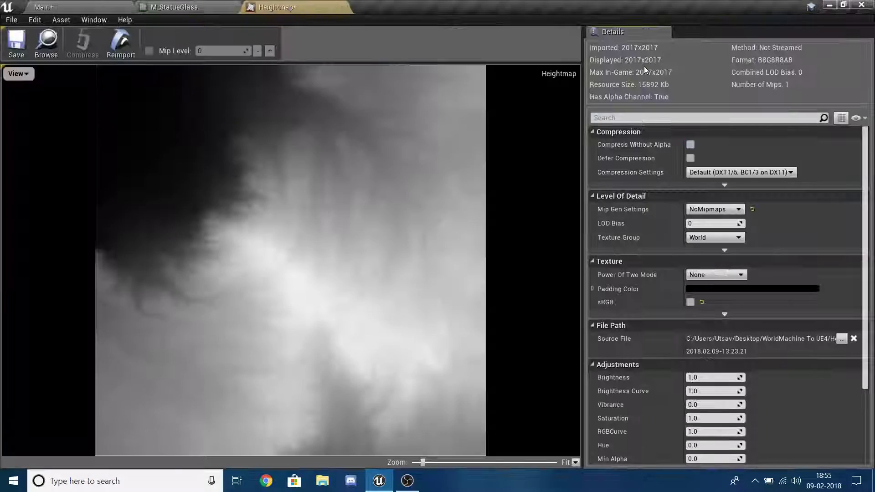
Step: Return to the Main level and save both the Heightmap texture and the Main level
click(97, 4)
key(ctrl+shift+s)
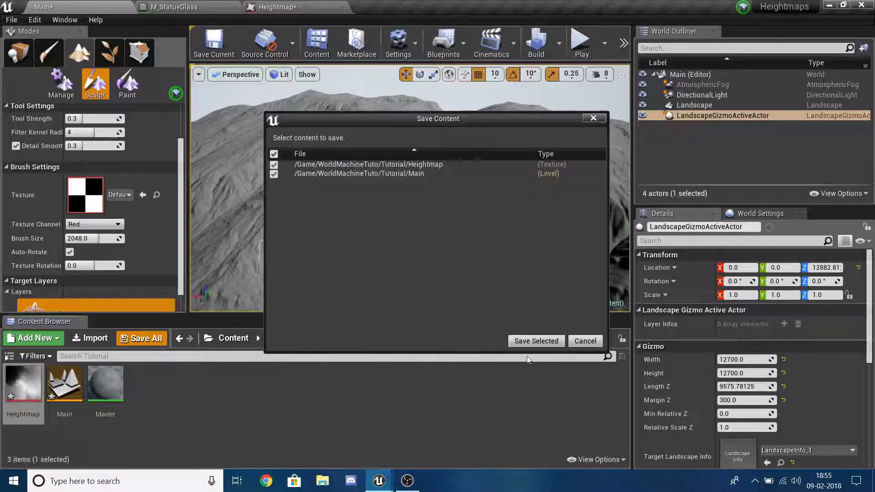
click(536, 341)
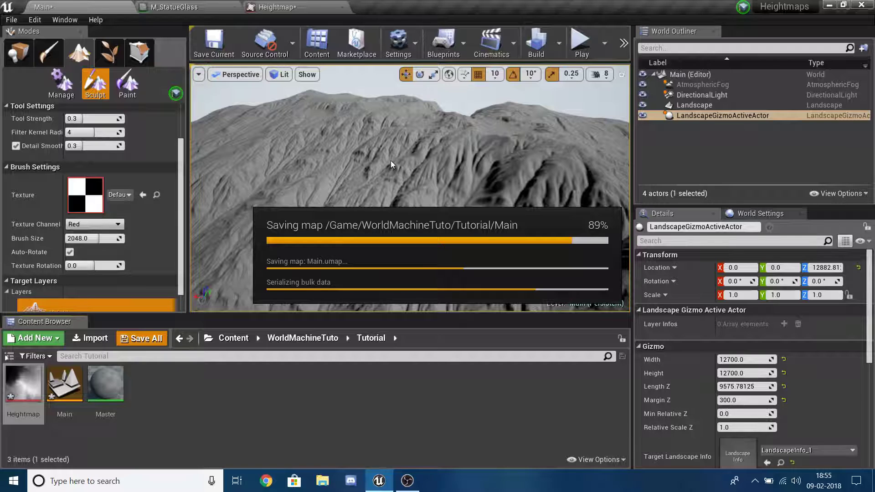
Step: Try the saved Heightmap texture on the alpha brush again
right_drag(461, 212, 465, 287)
mouse_move(12, 404)
mouse_down()
mouse_move(75, 244)
mouse_move(146, 219)
mouse_move(193, 220)
mouse_up()
mouse_move(311, 197)
right_down()
mouse_move(311, 132)
mouse_move(311, 196)
right_up()
key(w)
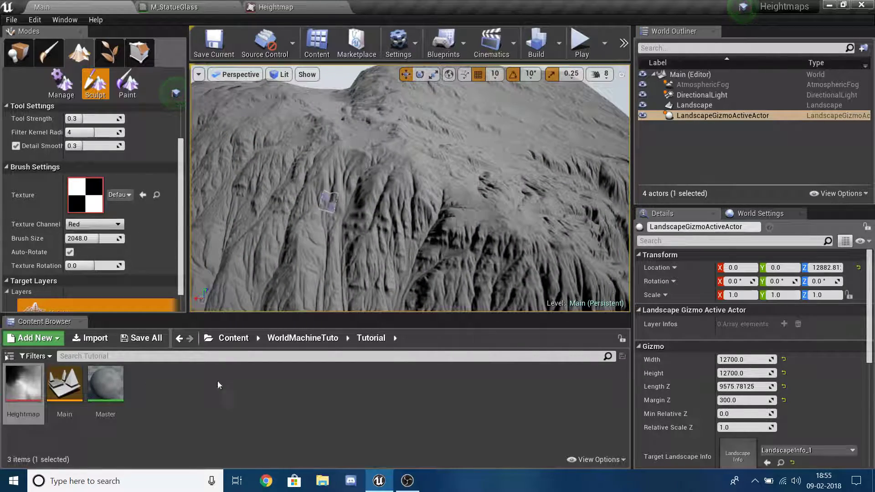
Step: Select the Landscape actor, assign the Master material as its landscape material and inspect the terrain
click(727, 105)
scroll(836, 294, down, 2)
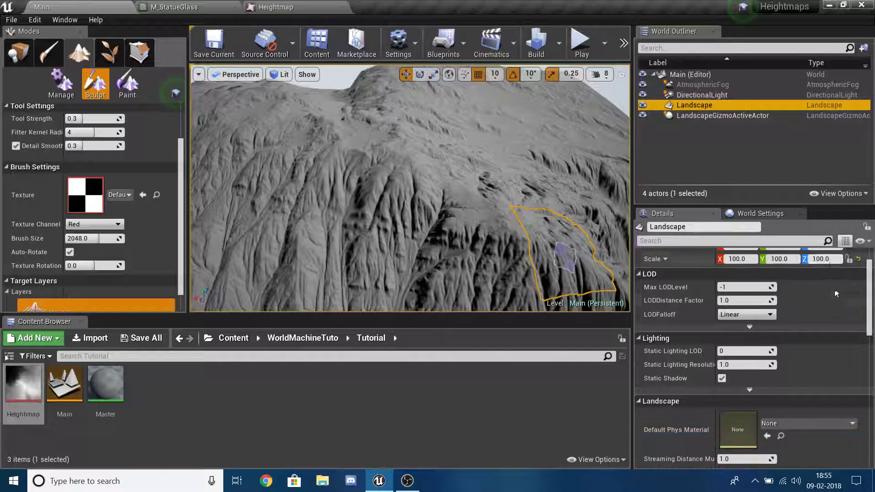
scroll(836, 293, down, 5)
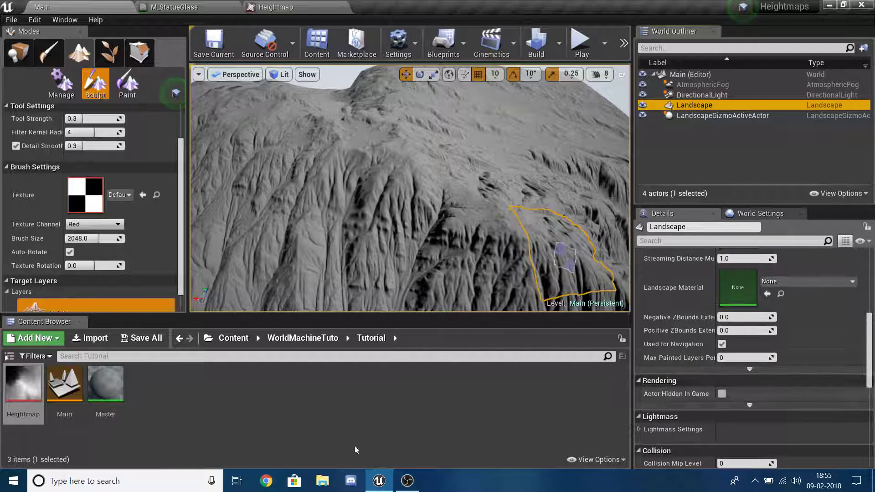
drag(105, 383, 765, 296)
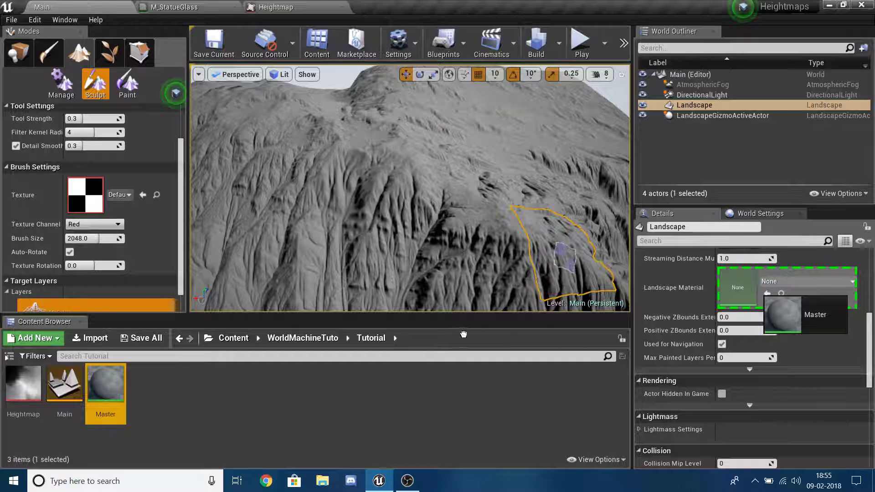
right_drag(458, 196, 445, 185)
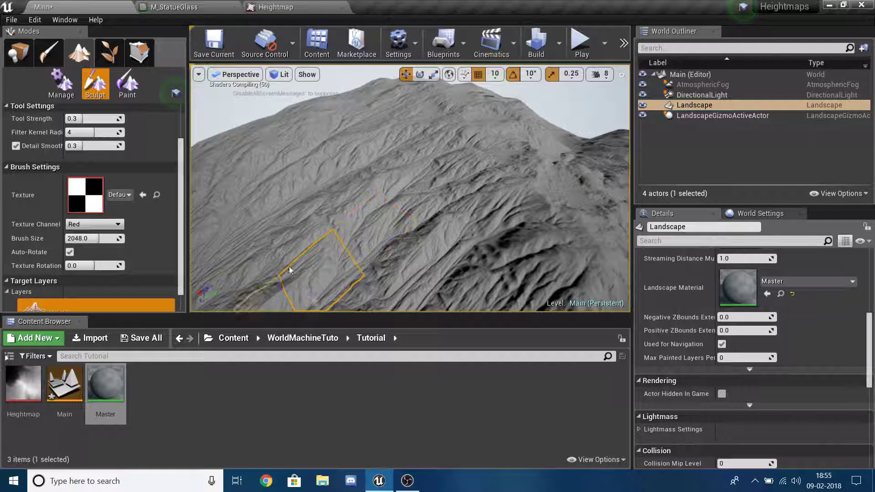
right_drag(299, 112, 406, 115)
right_drag(282, 135, 278, 142)
Step: Save the Main level with the landscape's newly assigned material
click(141, 337)
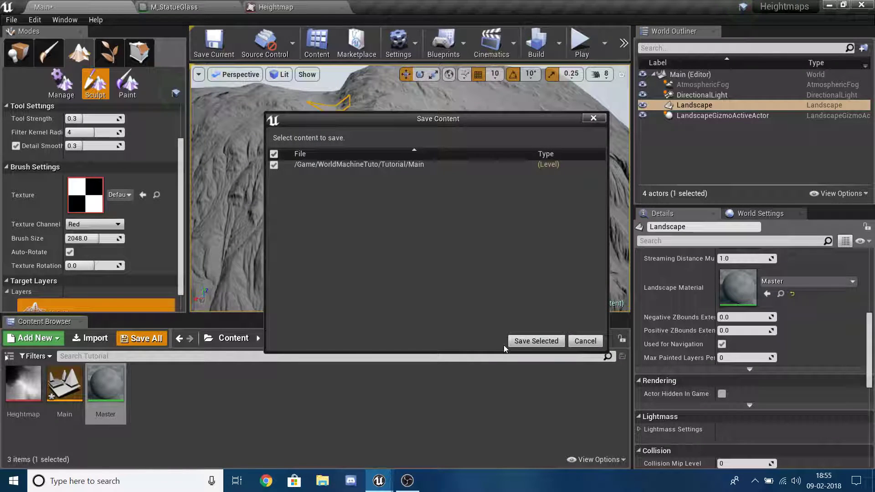
click(519, 340)
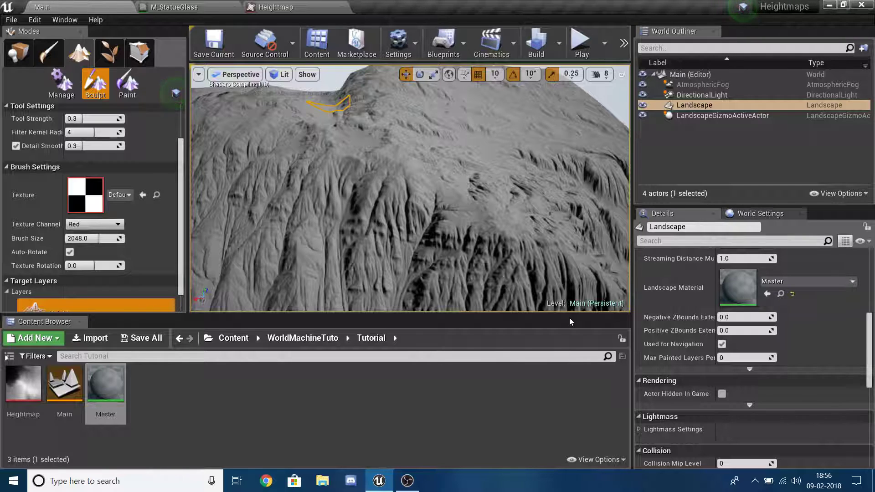
click(407, 486)
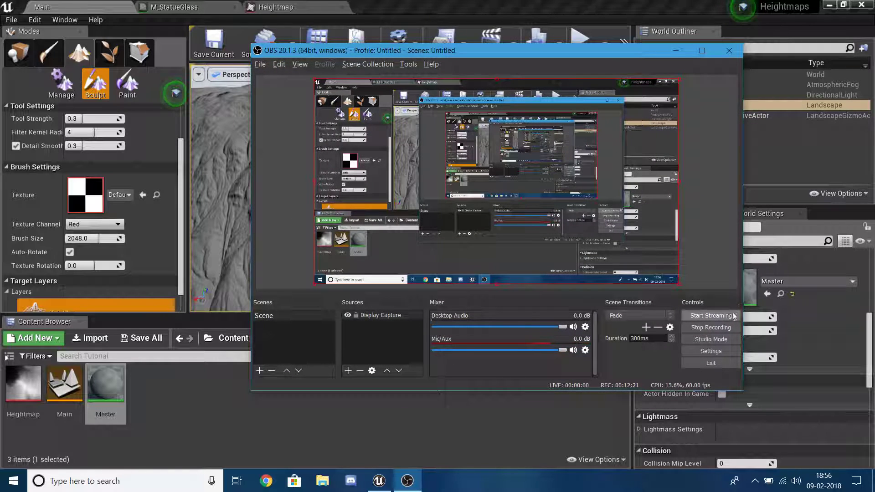